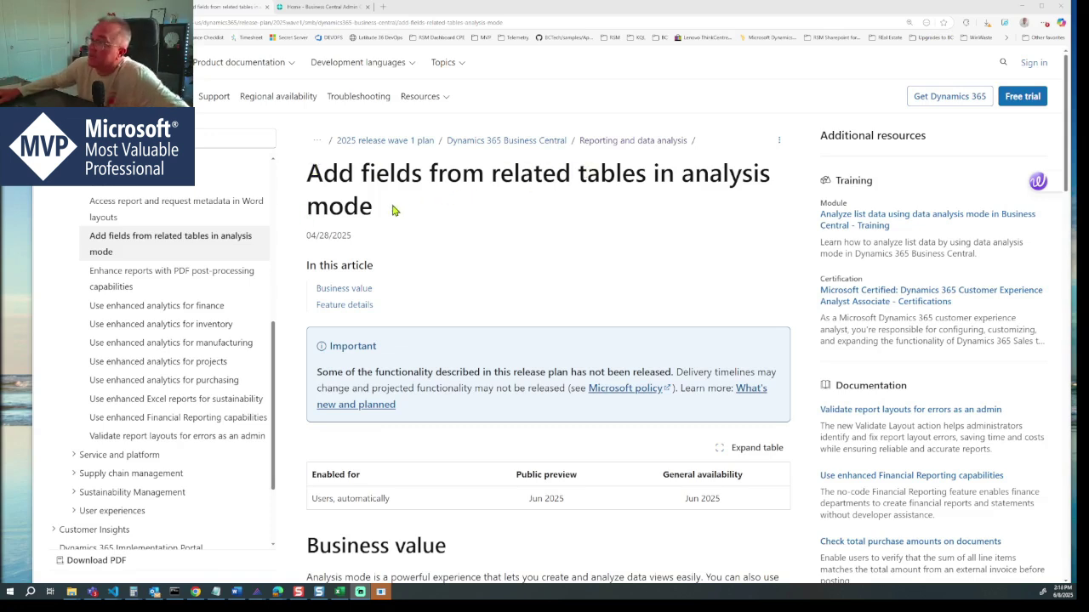
# Review the release plan article on adding fields from related tables in analysis mode, including its public preview date.
pyautogui.moveTo(308, 172); pyautogui.dragTo(371, 211)
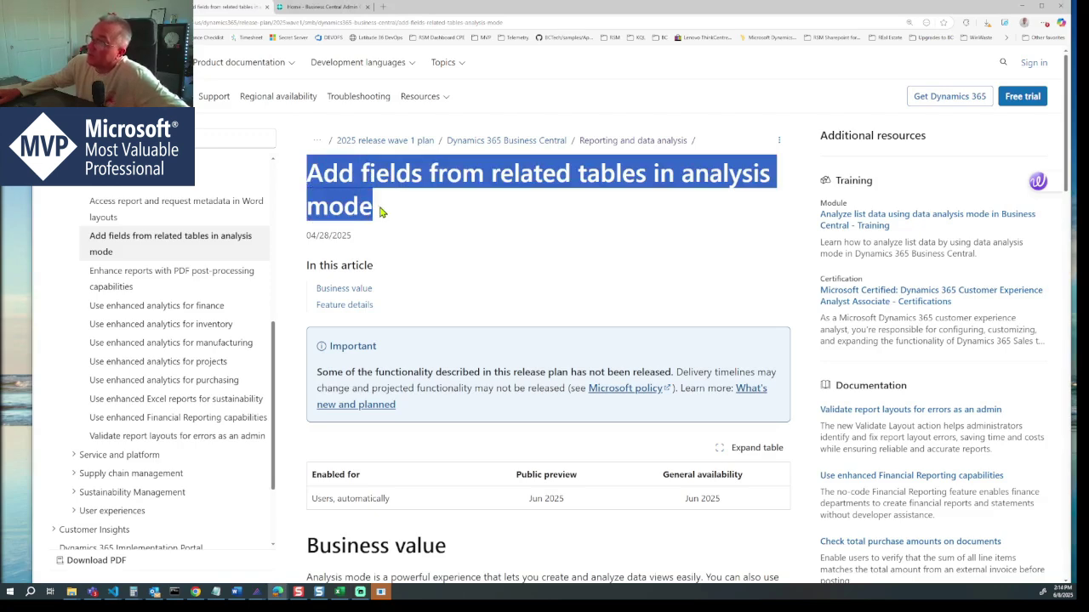
pyautogui.click(423, 228)
pyautogui.scroll(-1, 502, 307)
pyautogui.scroll(-2, 502, 307)
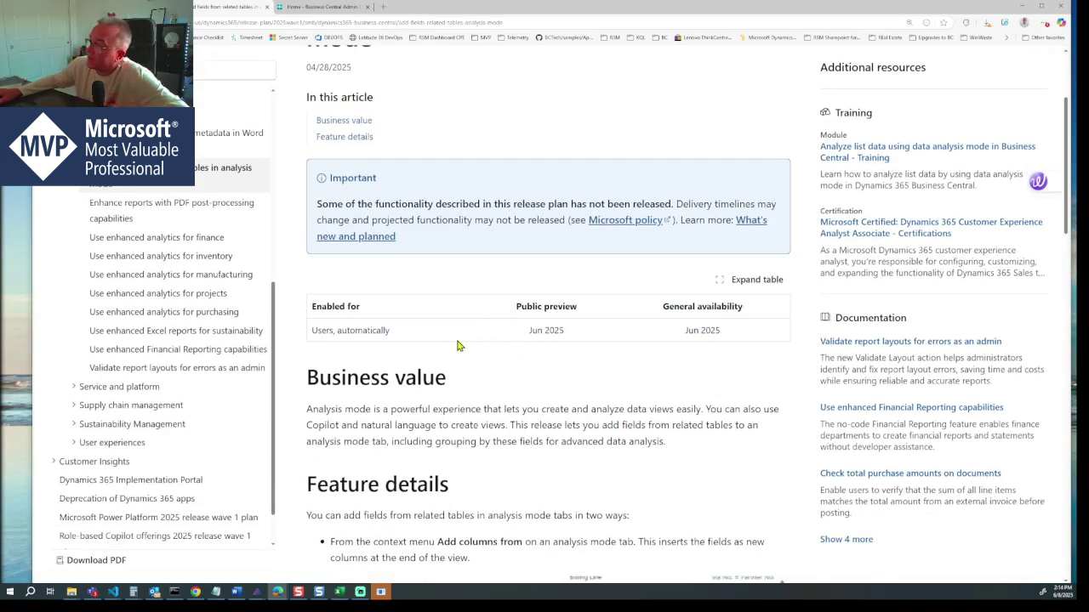
pyautogui.moveTo(530, 331); pyautogui.dragTo(562, 332)
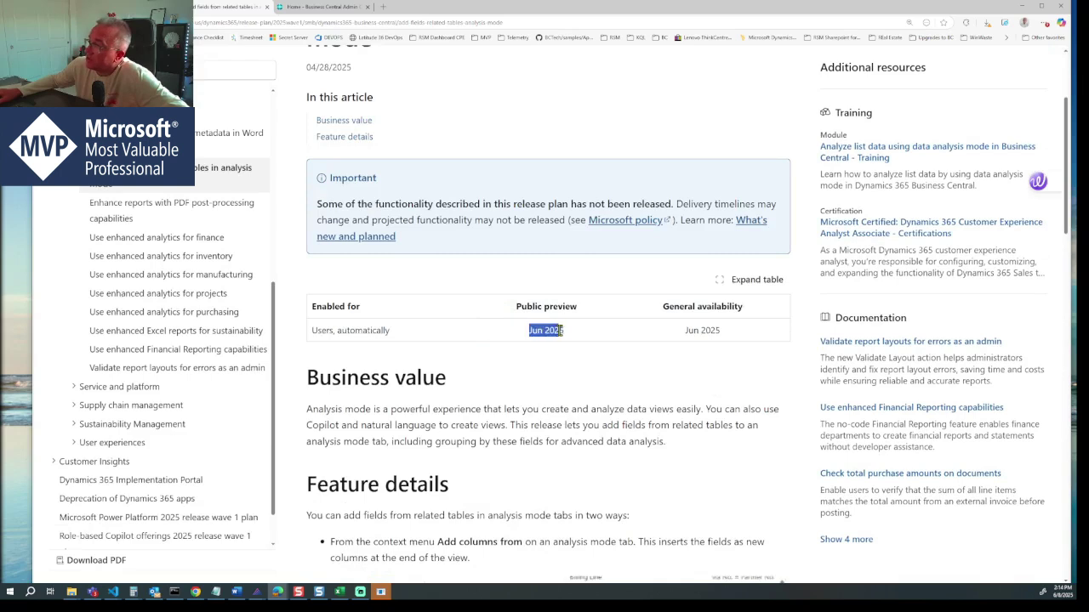
pyautogui.click(582, 338)
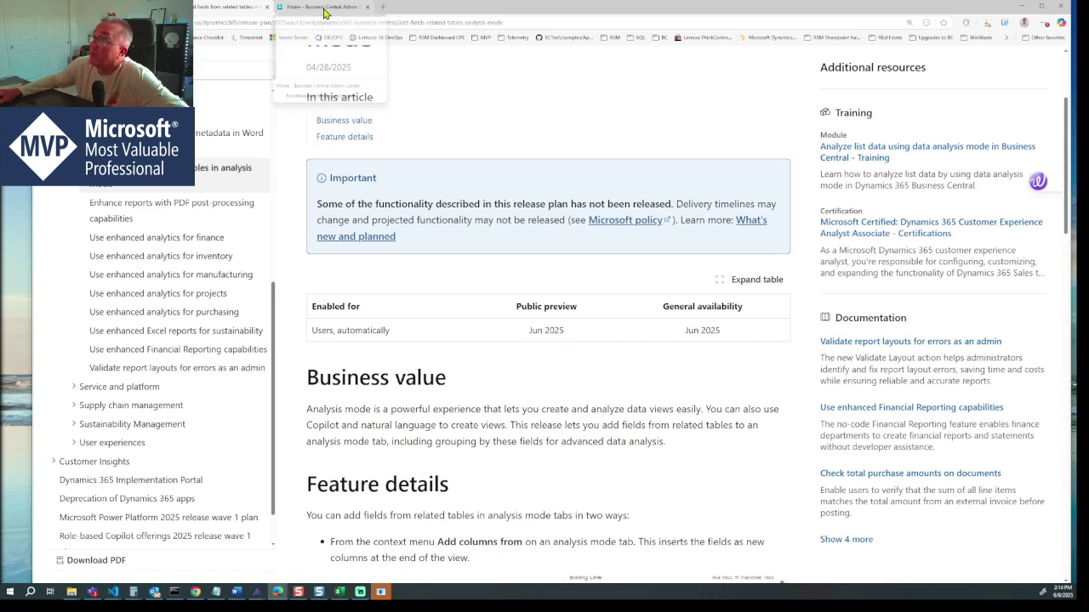
# Open the 26.1 sandbox from the admin center, show its Vendors list in analysis mode, and inspect the Analysis 1 tab's options.
pyautogui.click(324, 6)
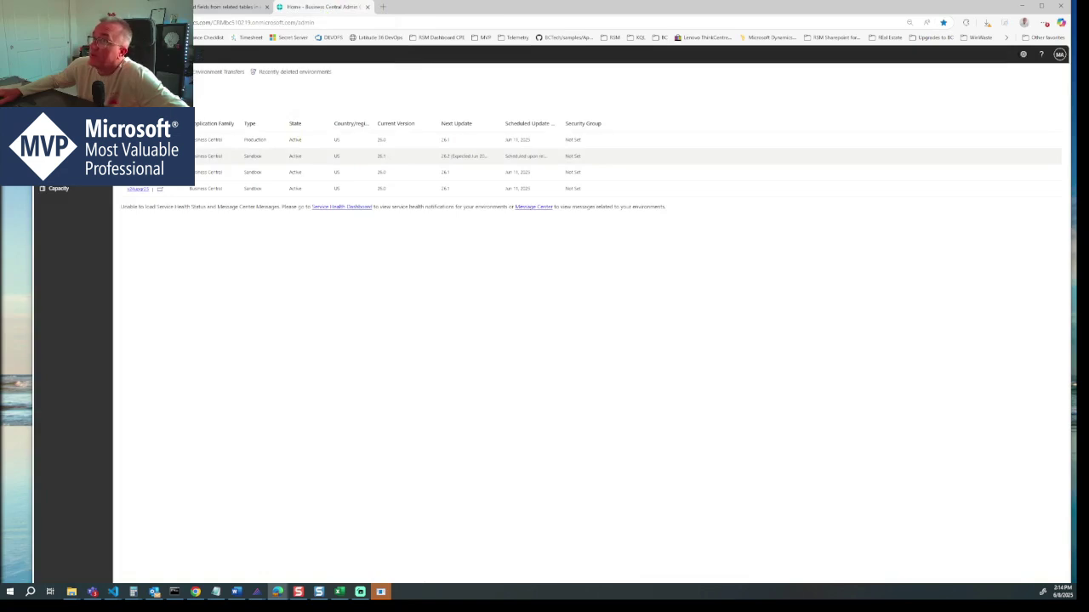
pyautogui.click(150, 156)
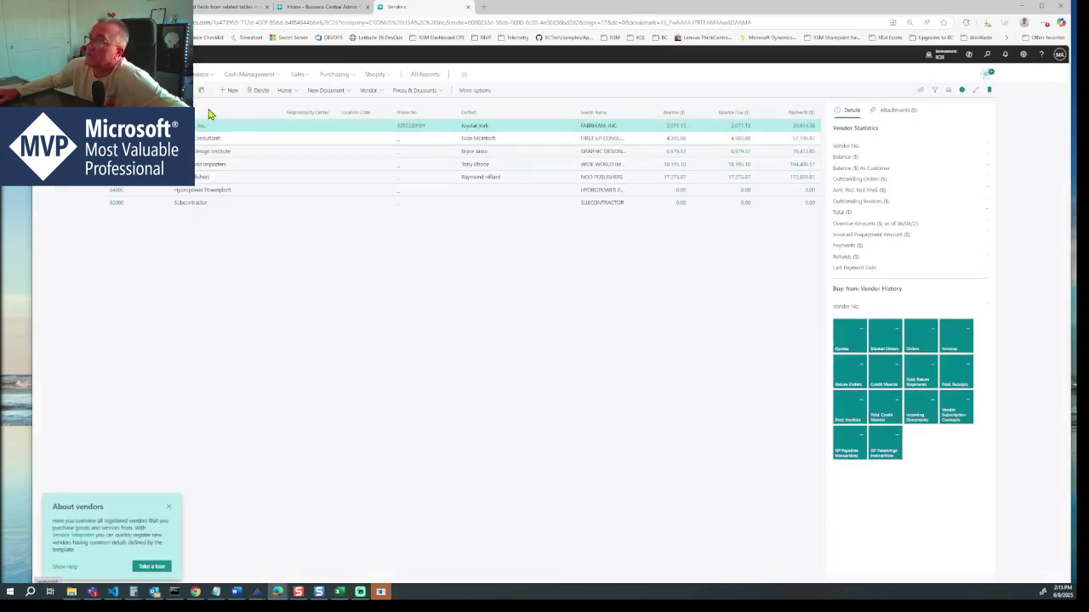
pyautogui.click(203, 93)
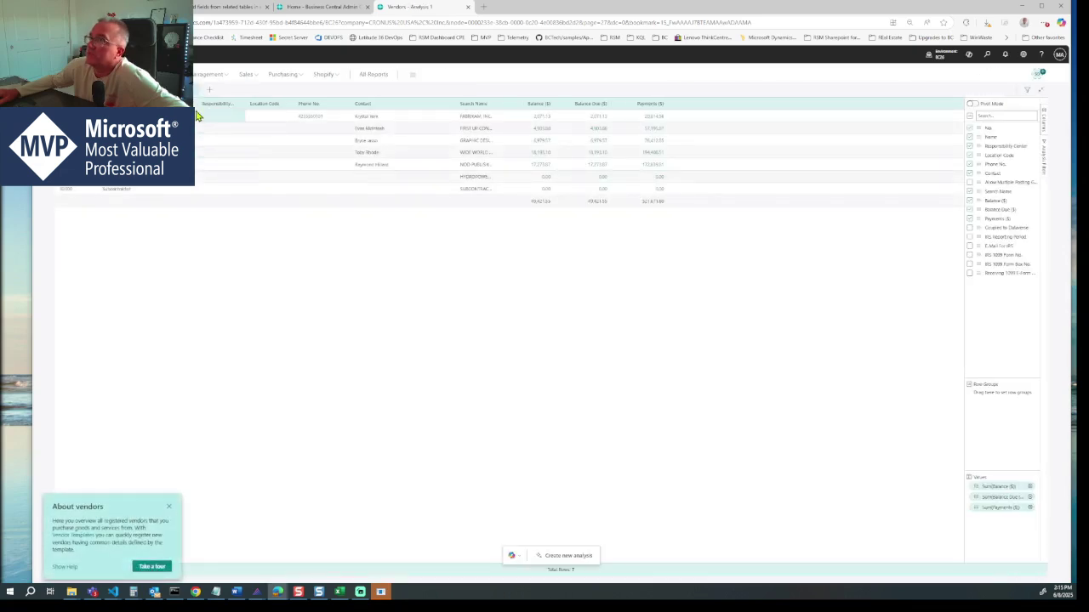
pyautogui.click(189, 90)
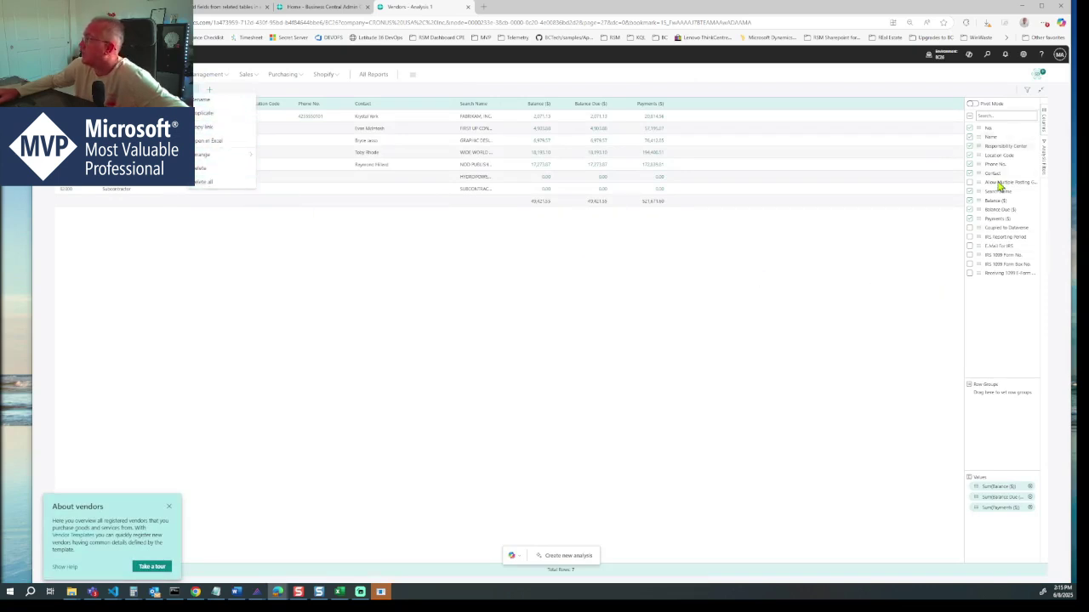
# Compare the release plan's Add columns from example with the options of the Vendors Analysis 1 tab.
pyautogui.click(223, 8)
pyautogui.scroll(-3, 513, 329)
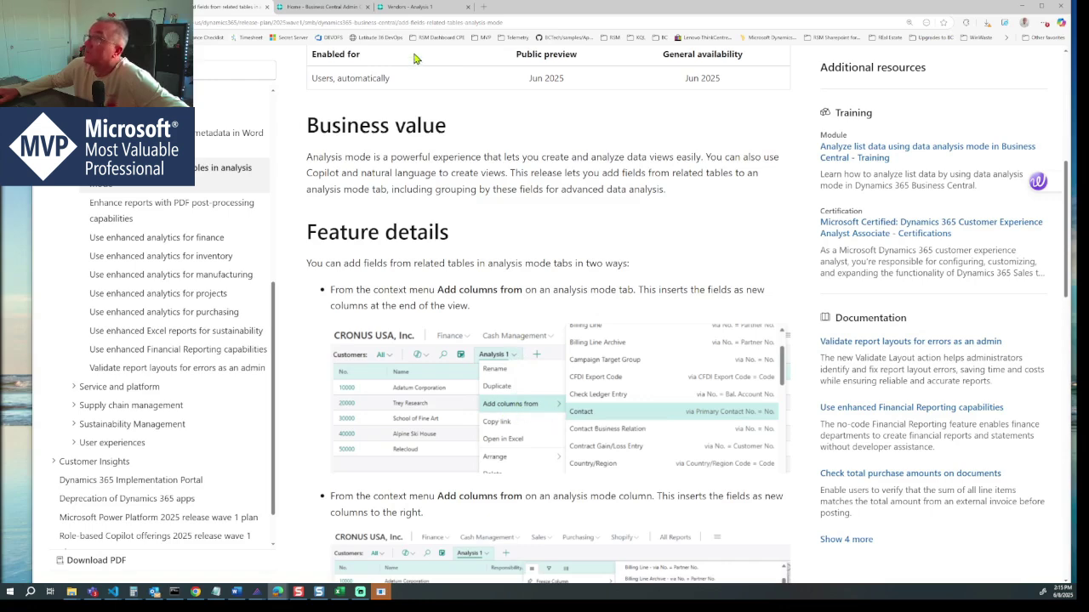
pyautogui.click(410, 6)
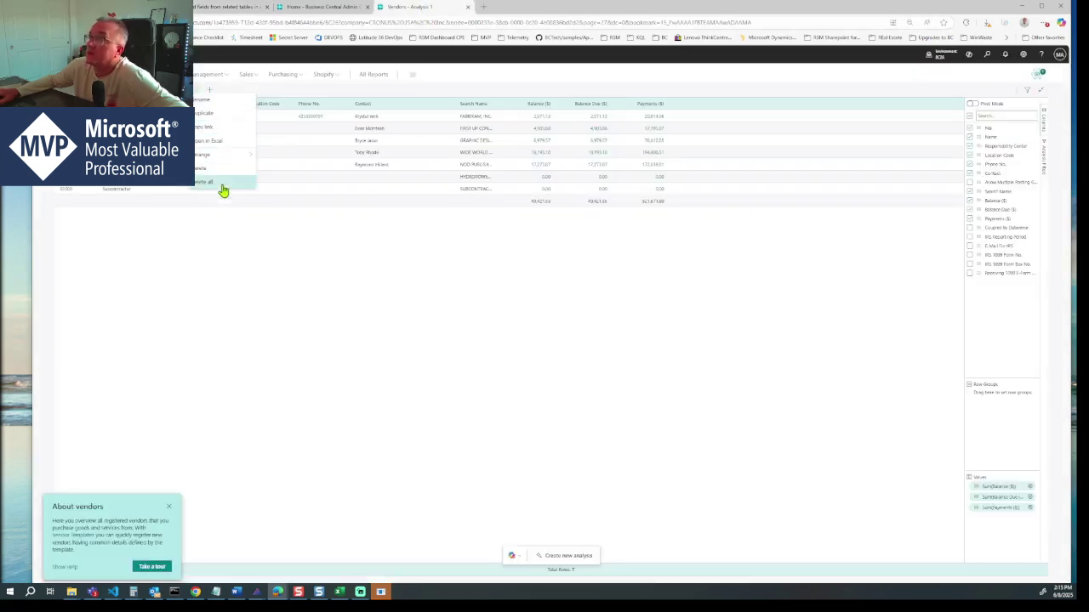
# Check the environments' scheduled updates in the admin center and create a US sandbox environment named DEV262 on version 26.2.
pyautogui.click(328, 7)
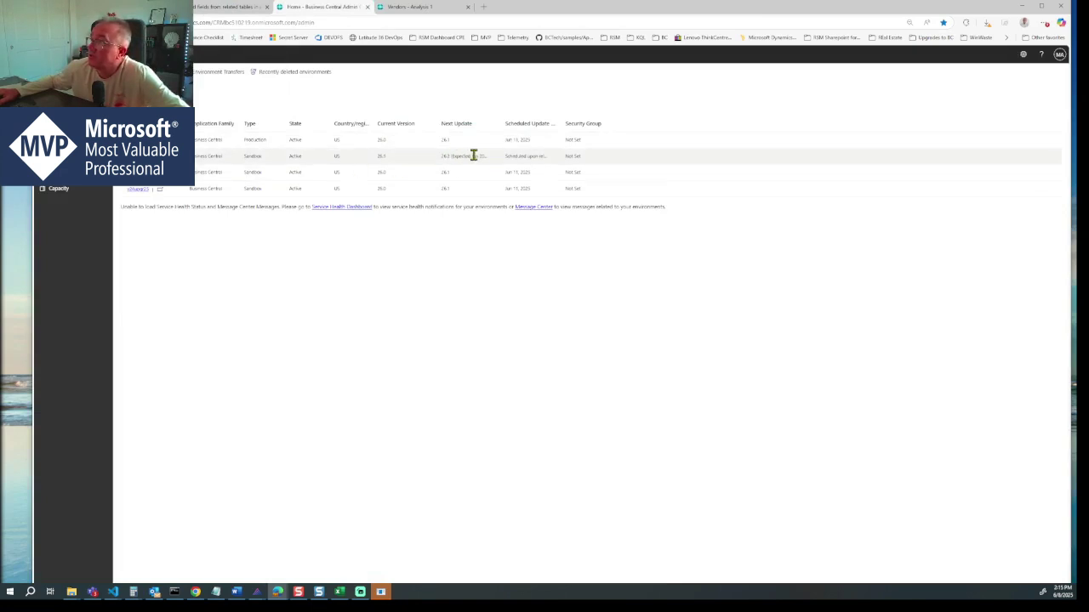
pyautogui.moveTo(503, 124); pyautogui.dragTo(539, 122)
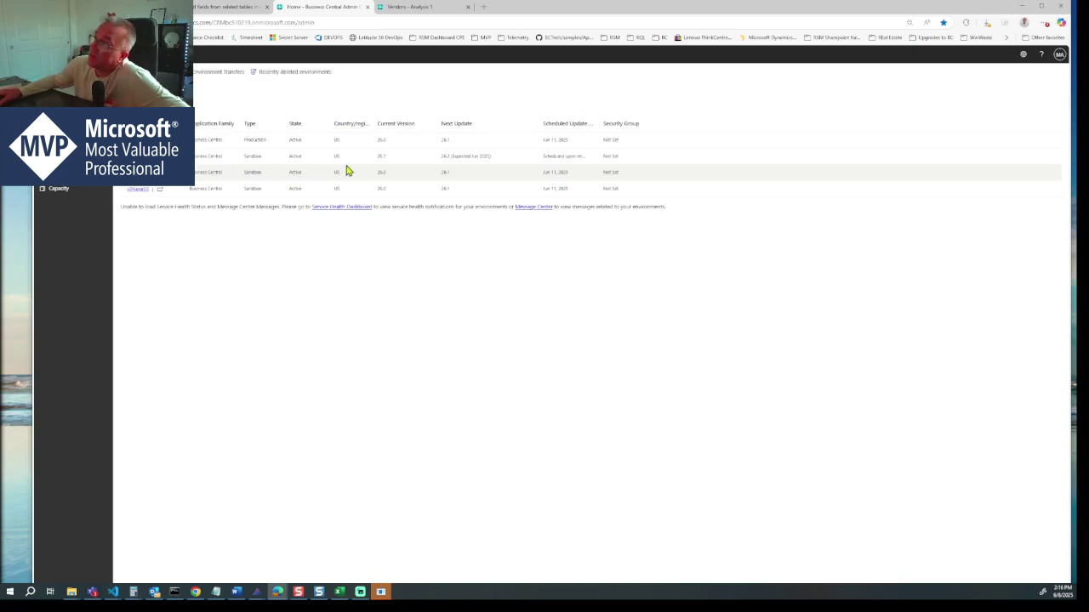
pyautogui.click(140, 155)
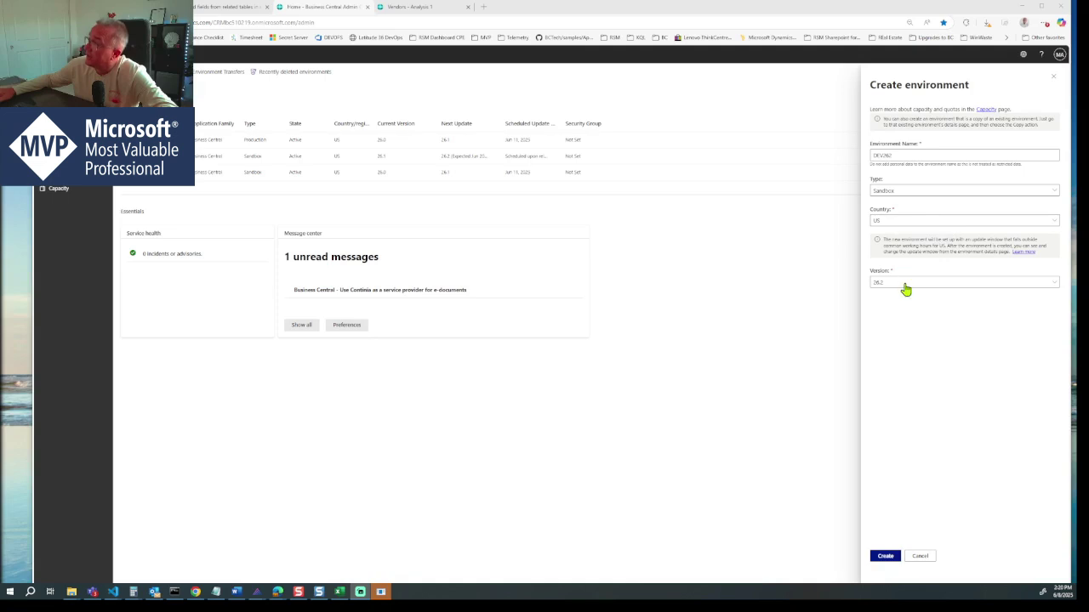
pyautogui.click(884, 558)
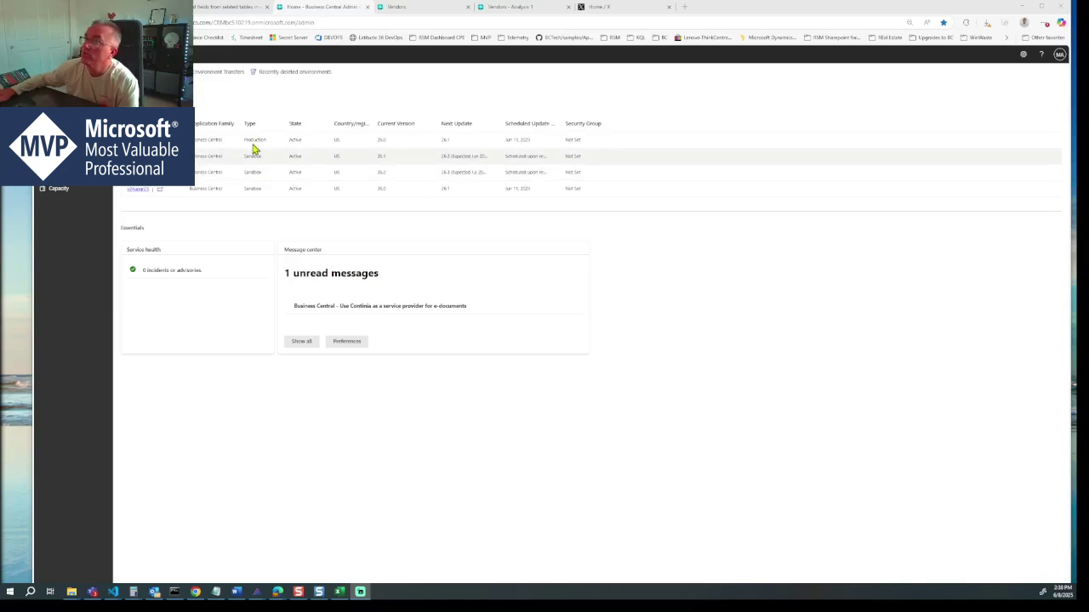
# Show the DEV262 Vendors list in analysis mode and inspect the related sources offered by Add columns from.
pyautogui.click(418, 9)
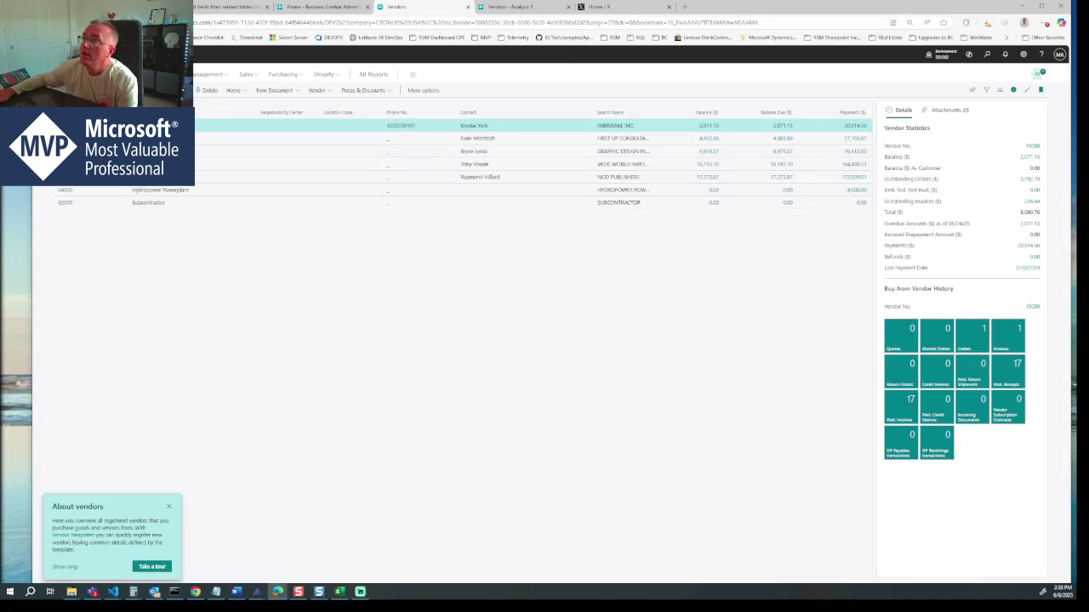
pyautogui.click(179, 89)
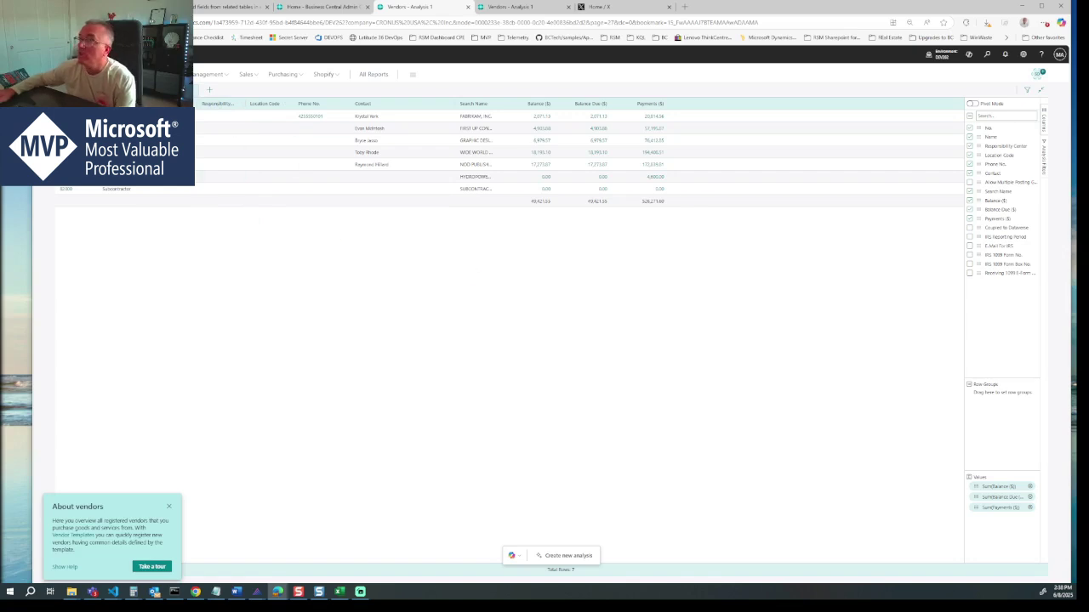
pyautogui.click(194, 95)
pyautogui.moveTo(212, 130)
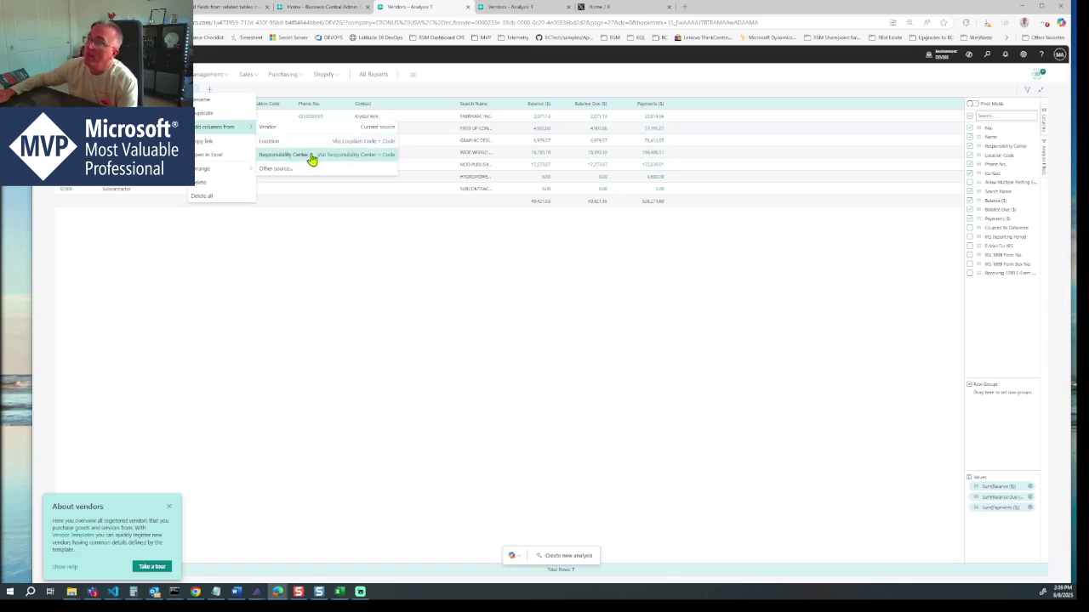
pyautogui.click(296, 283)
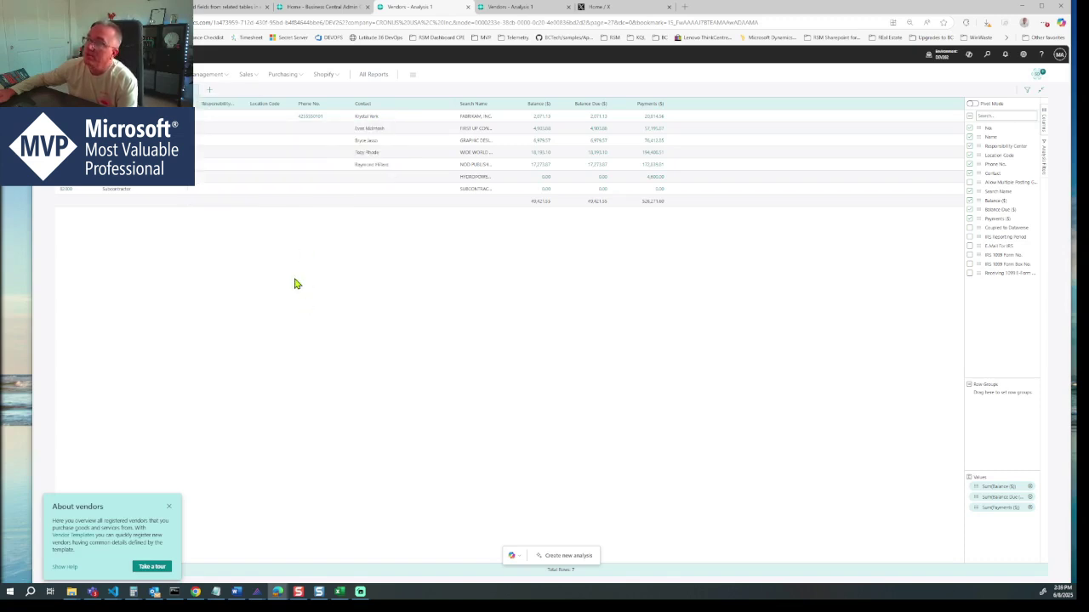
# Leave analysis mode, open the vendor card for Fabrikam, Inc. and dismiss its teaching tip.
pyautogui.hotkey('alt', 'shift', 'a')
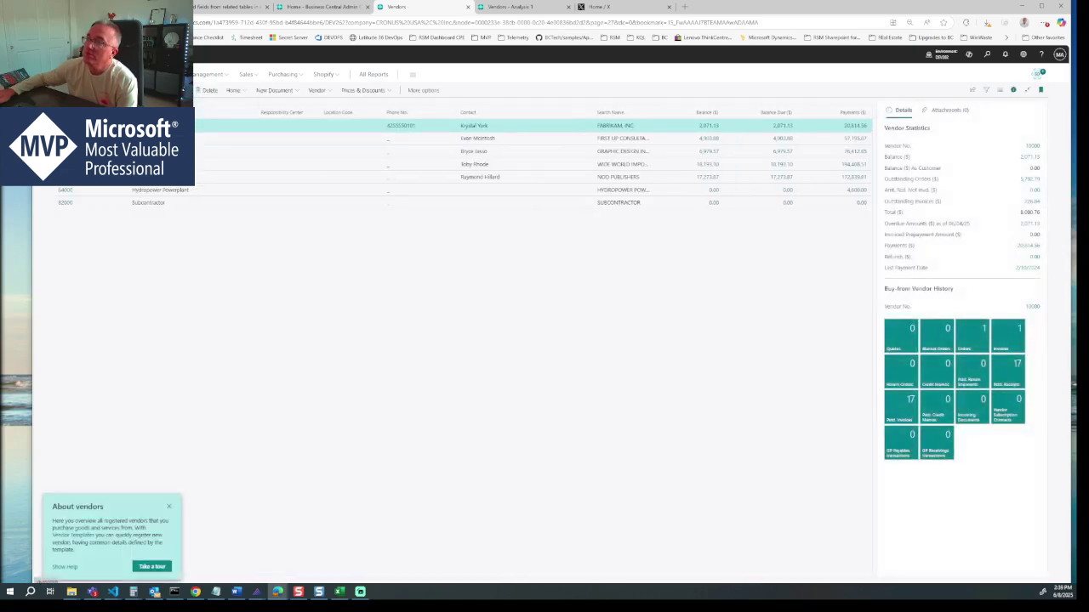
pyautogui.press('Return')
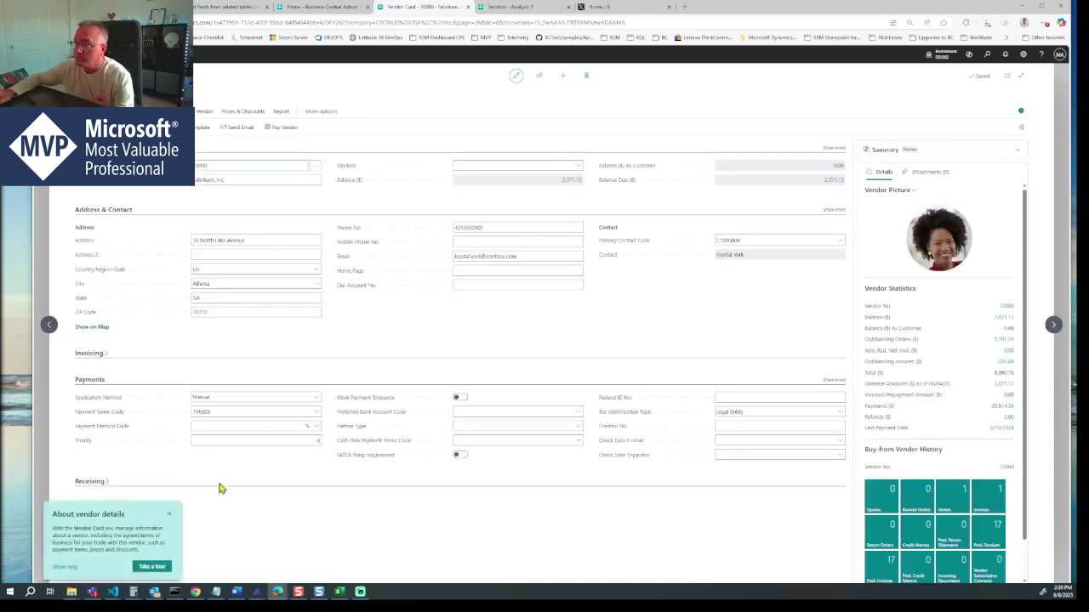
pyautogui.click(169, 517)
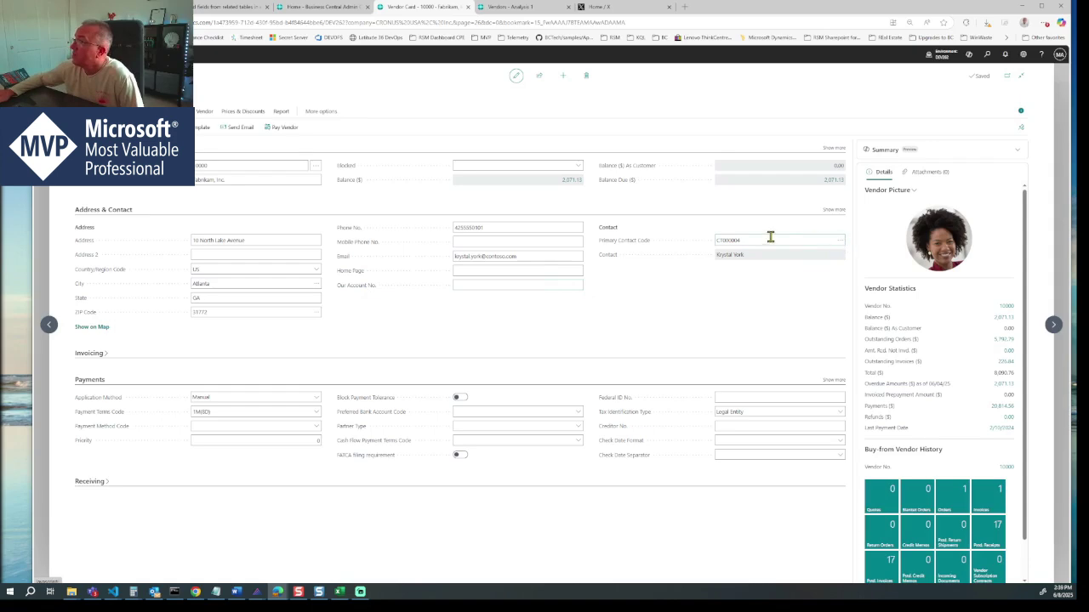
# Review the release plan's feature details on adding columns from a related Contact table, and return to the vendor card.
pyautogui.click(226, 8)
pyautogui.scroll(-1, 477, 343)
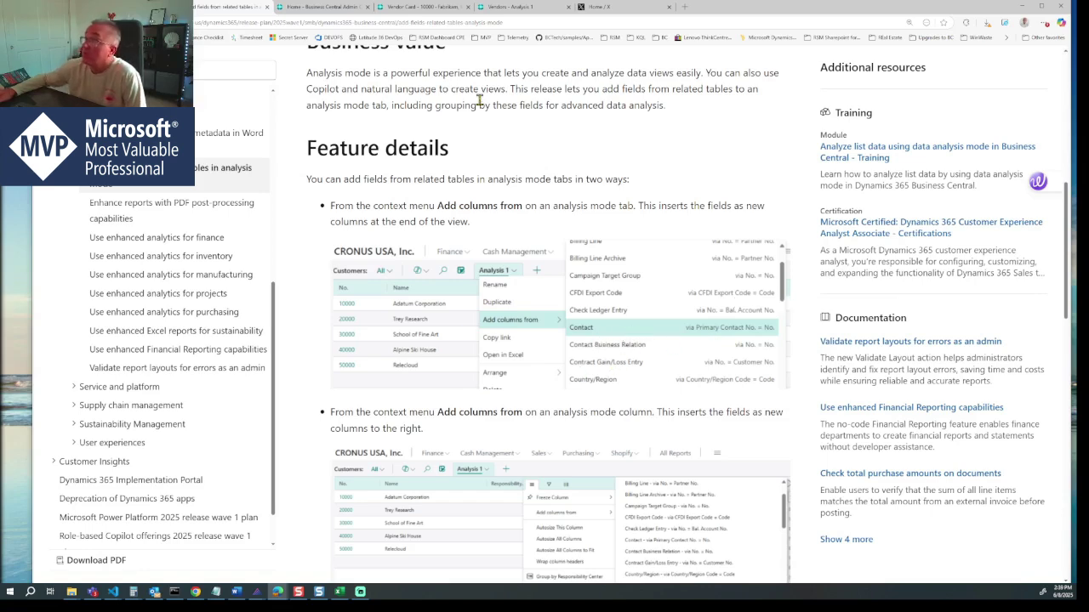
pyautogui.click(422, 8)
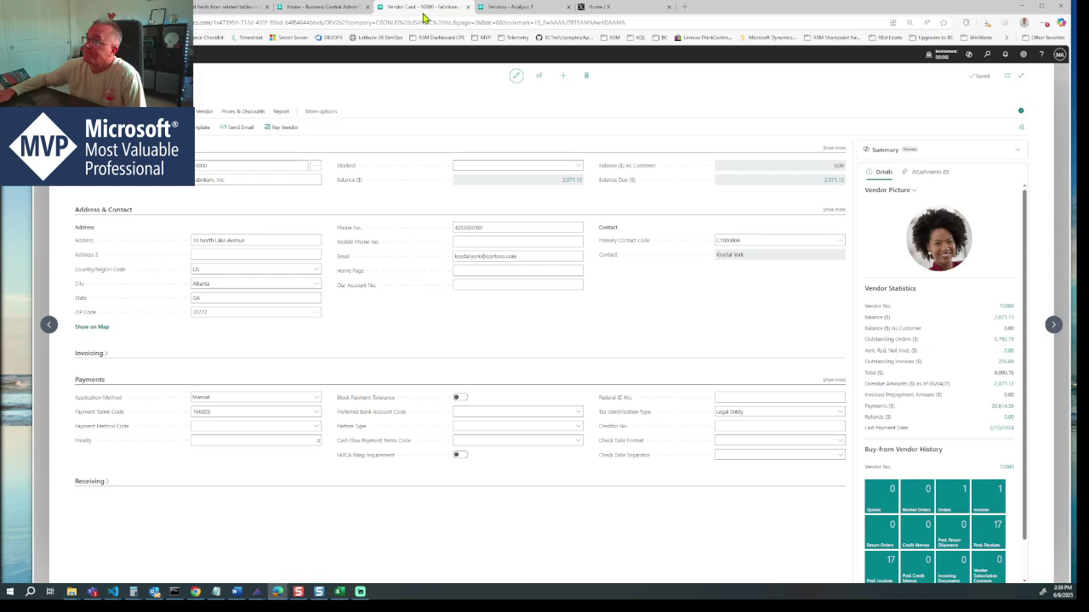
# Look up the vendor's Primary Contact Code, view the related contact card, and return to the vendor card without changing the contact.
pyautogui.click(780, 240)
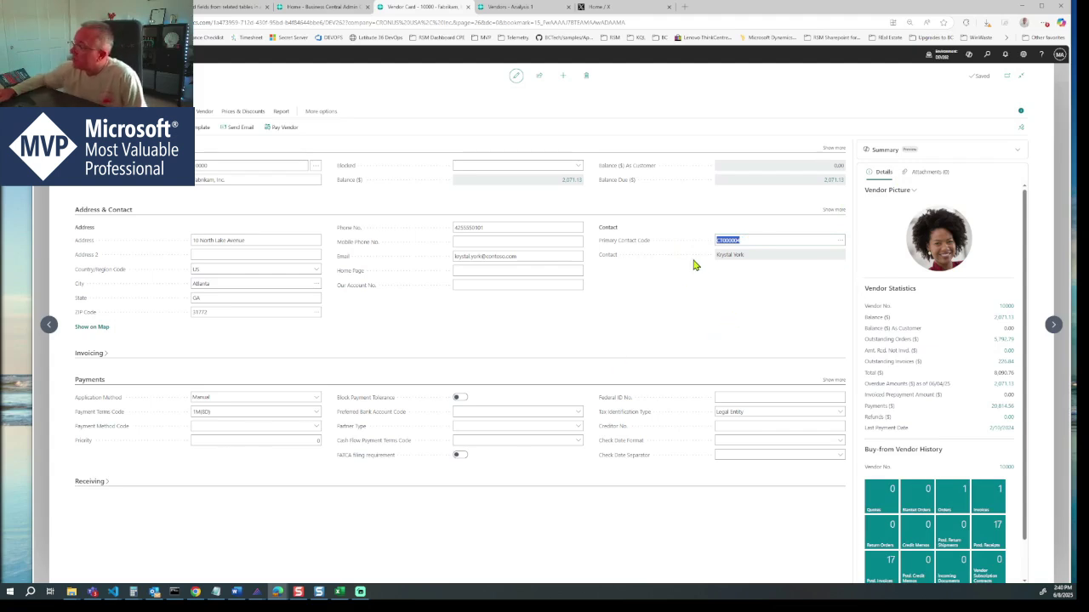
pyautogui.click(842, 242)
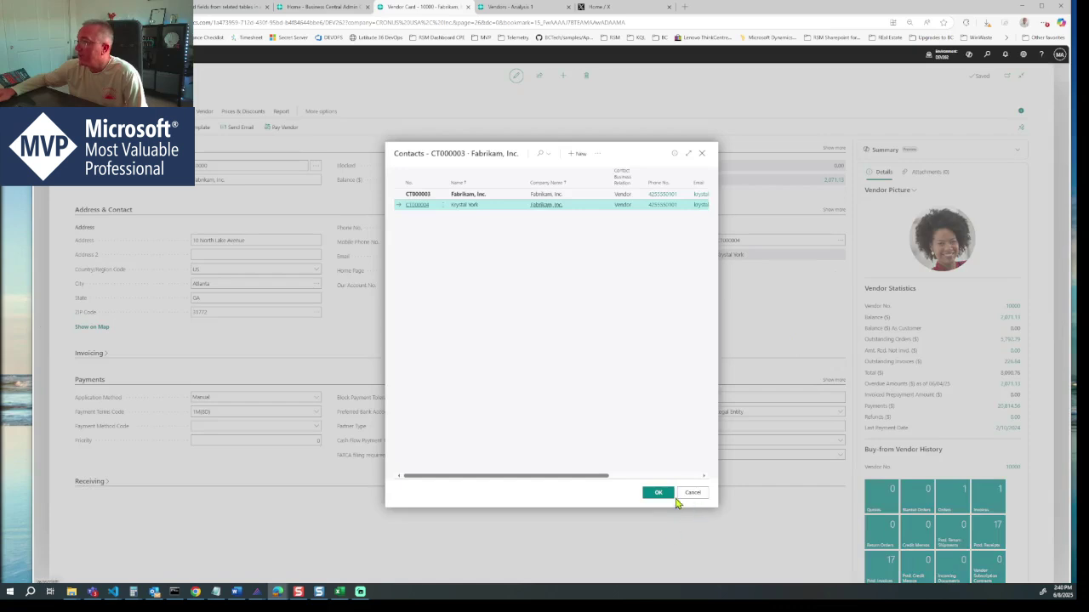
pyautogui.click(598, 155)
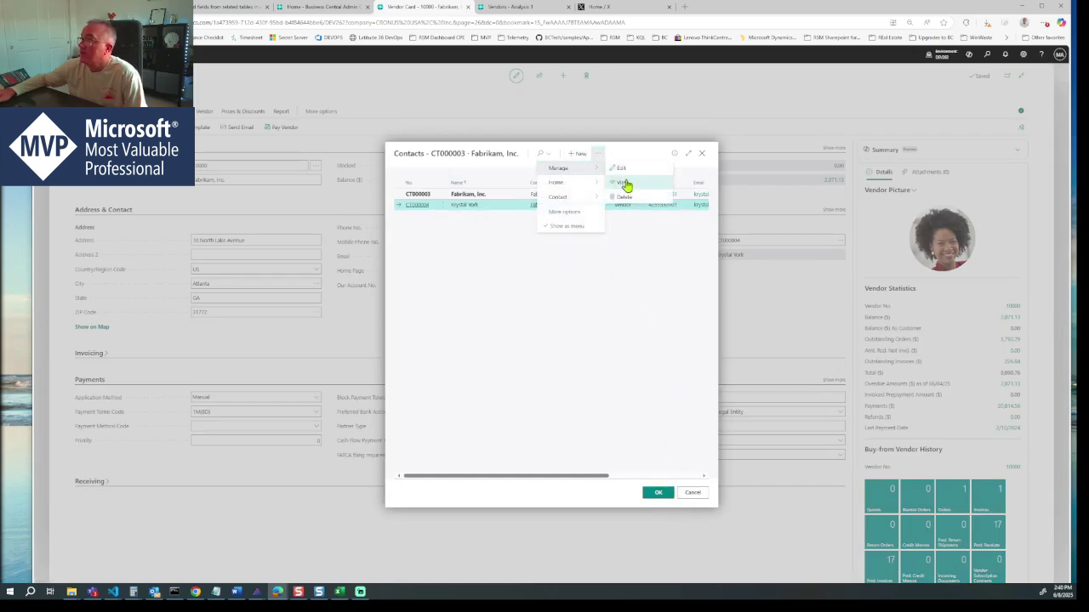
pyautogui.click(625, 185)
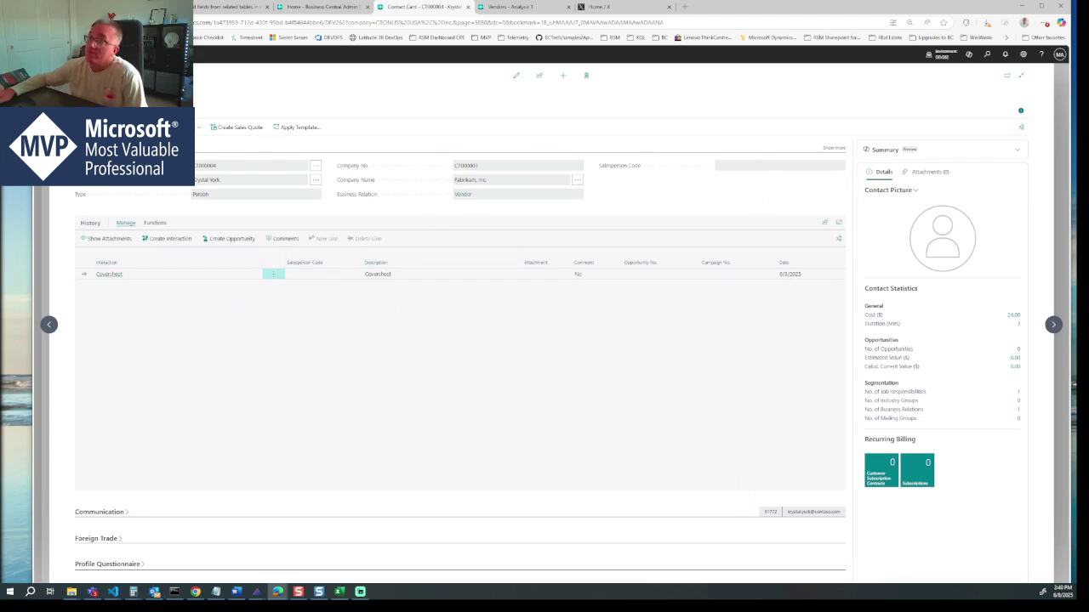
pyautogui.press('Escape')
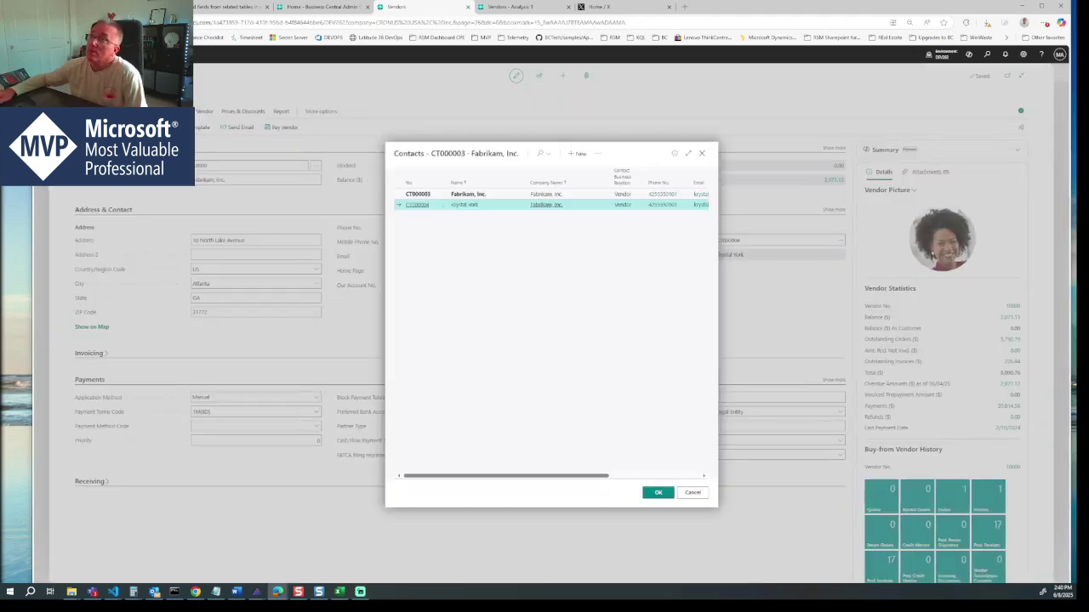
pyautogui.click(703, 156)
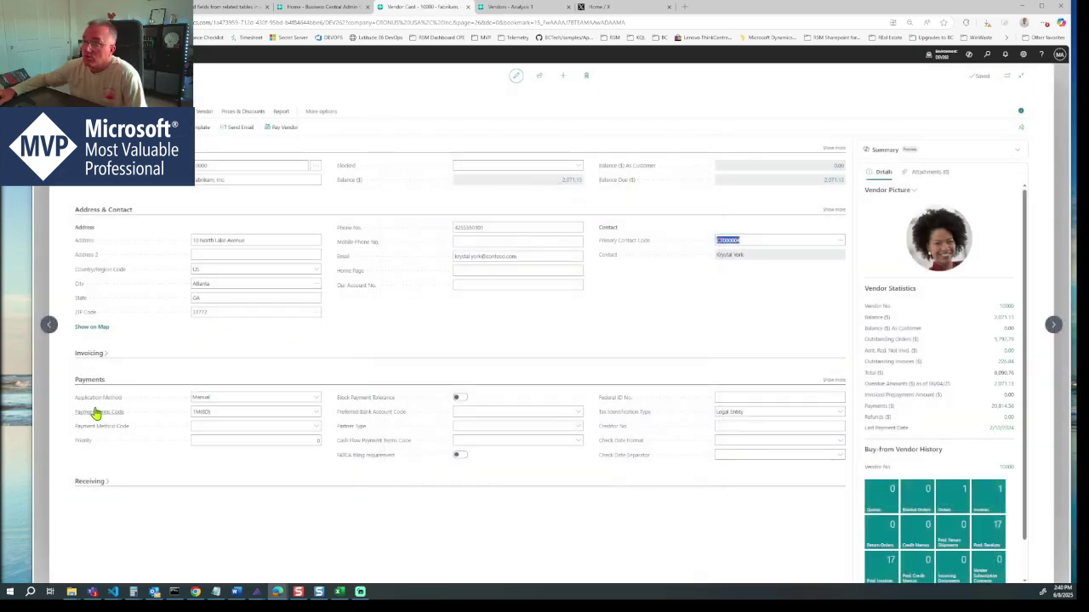
# Examine the full Payment Terms list behind the vendor's Payment Terms Code and cancel the selection.
pyautogui.click(316, 419)
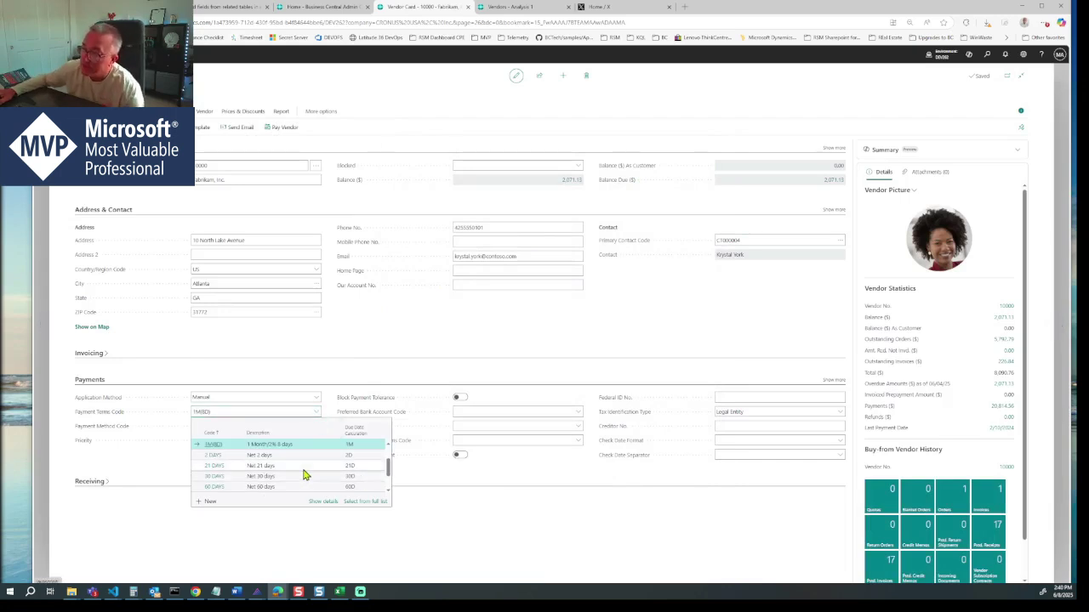
pyautogui.click(357, 503)
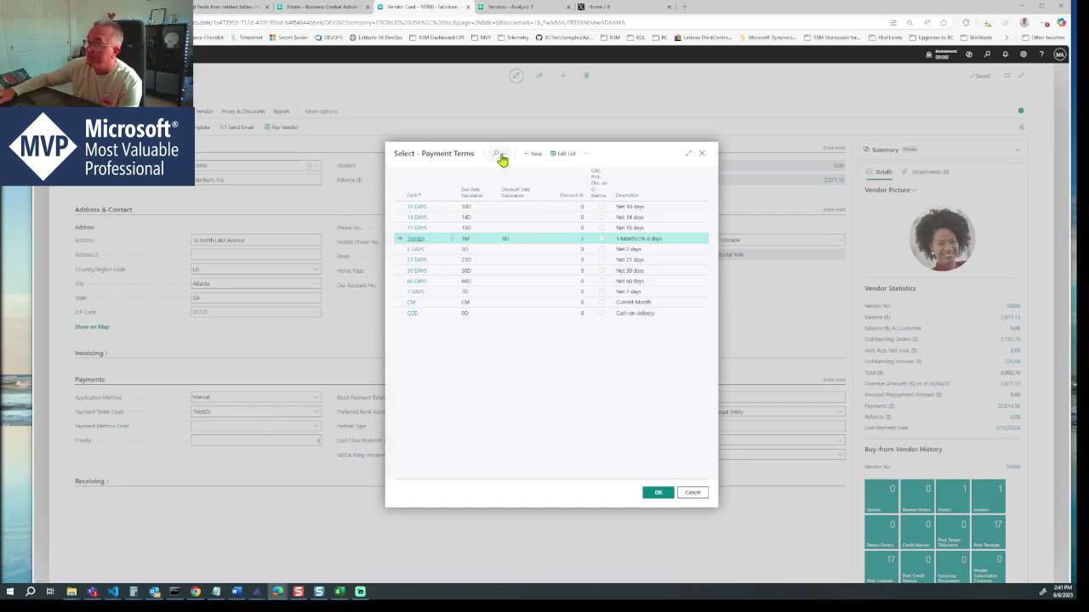
pyautogui.click(696, 496)
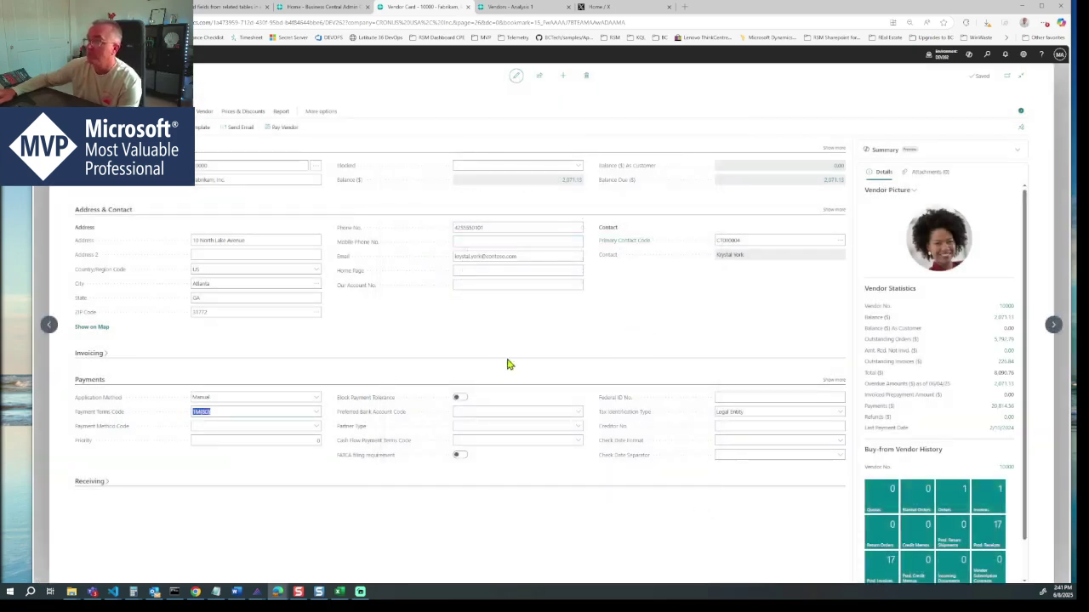
# Return to the Vendors list in analysis mode and start inserting columns from the Payment Terms table, related via Payment Terms Code = Code.
pyautogui.click(80, 76)
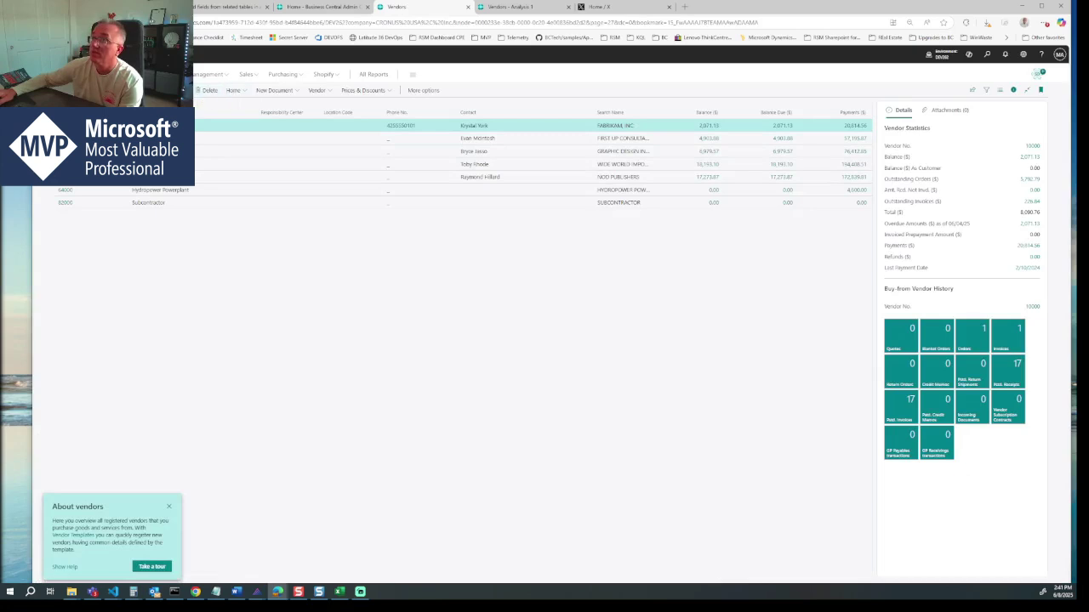
pyautogui.click(153, 90)
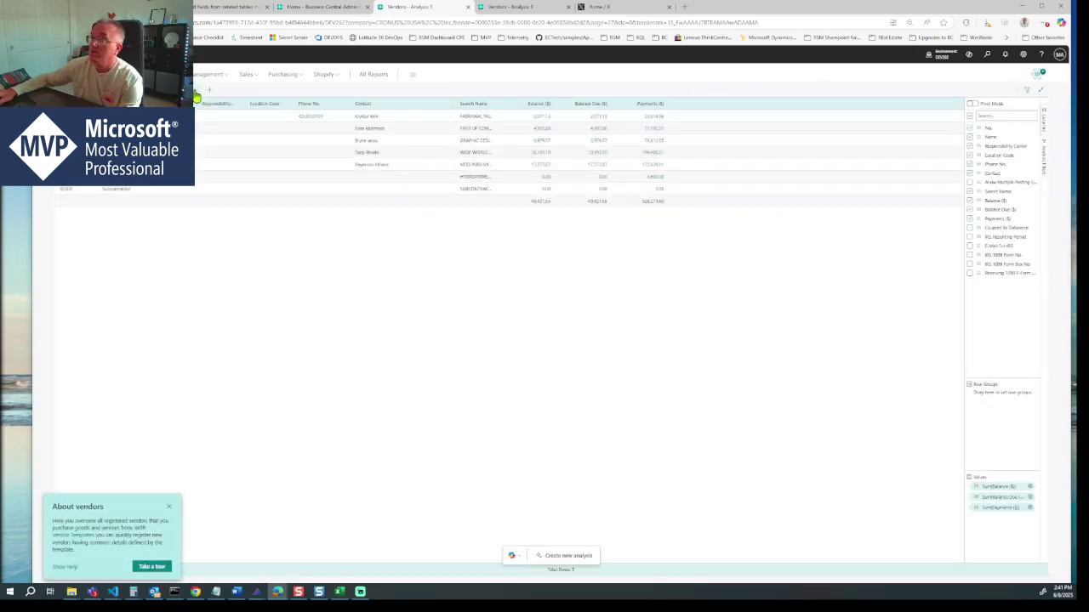
pyautogui.click(194, 97)
pyautogui.moveTo(195, 133)
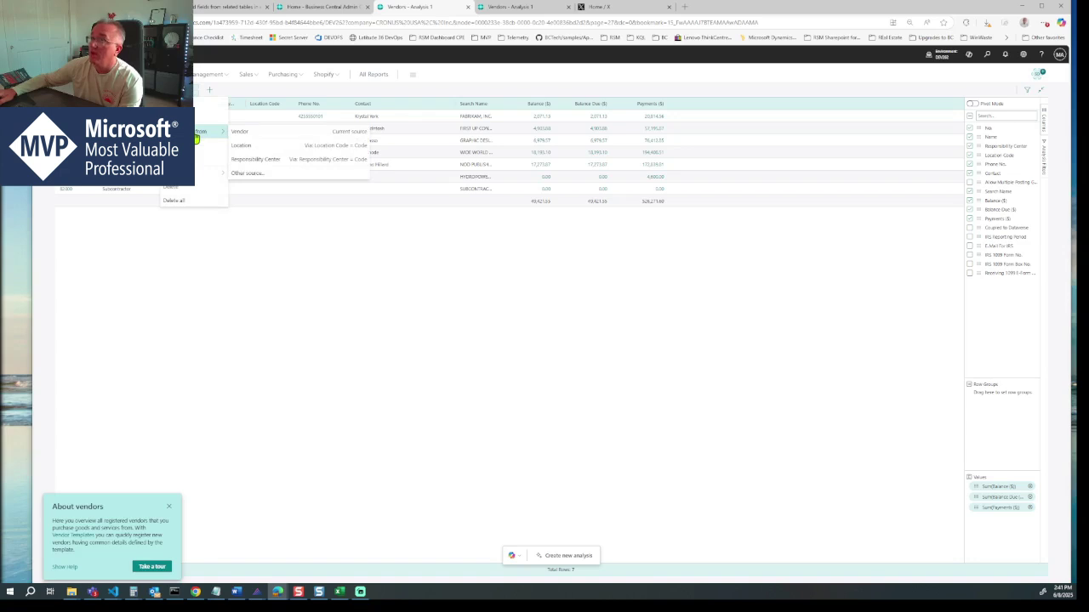
pyautogui.click(247, 173)
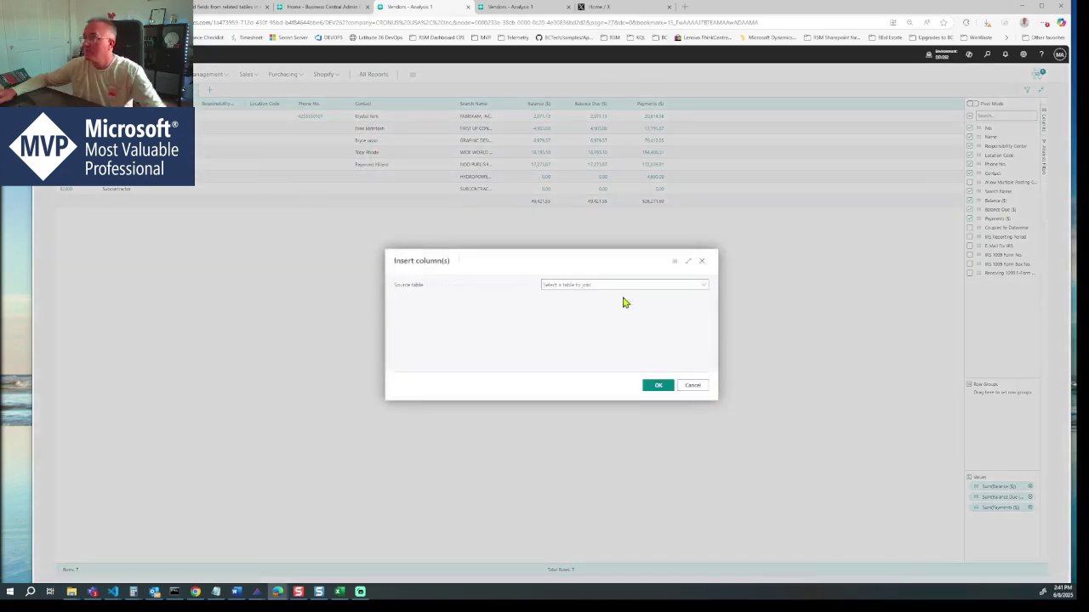
pyautogui.click(663, 285)
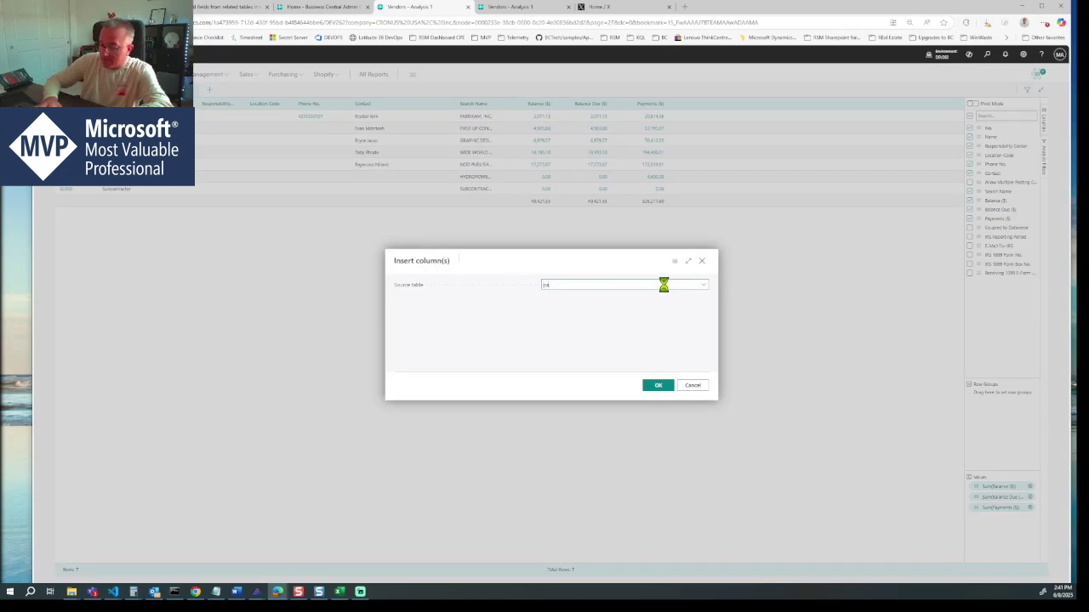
pyautogui.write('payment')
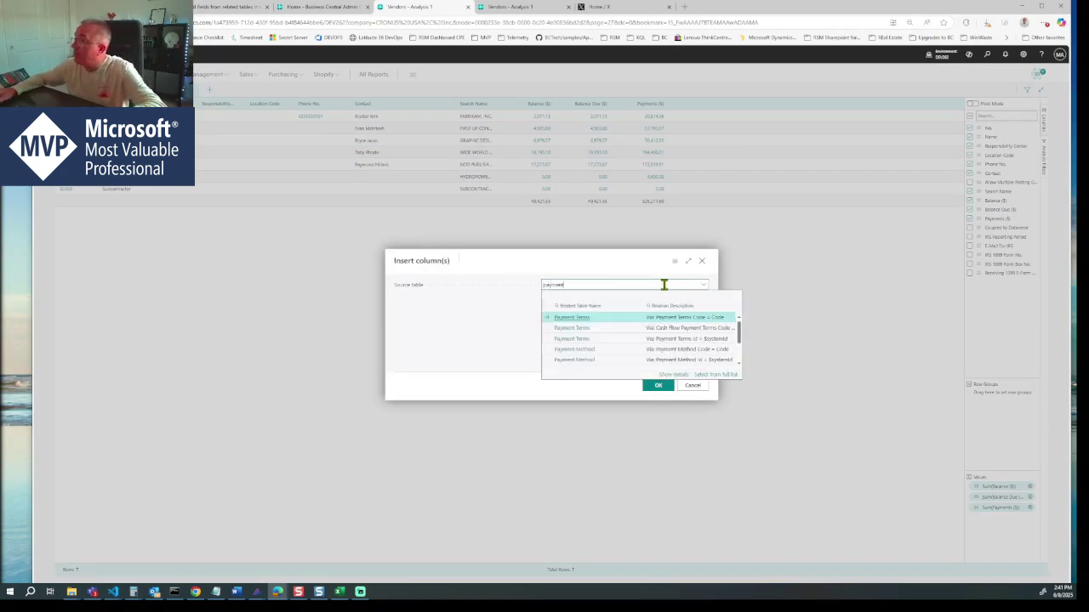
pyautogui.click(696, 318)
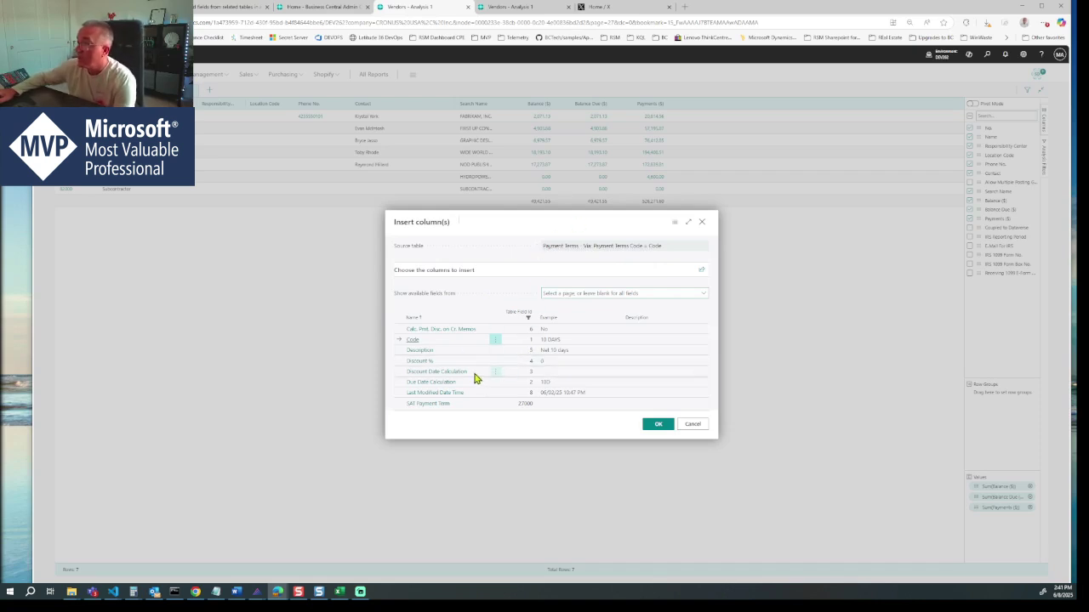
# Select the Discount % and Discount Date Calculation fields, insert them as columns, and continue with the related table fields.
pyautogui.click(493, 365)
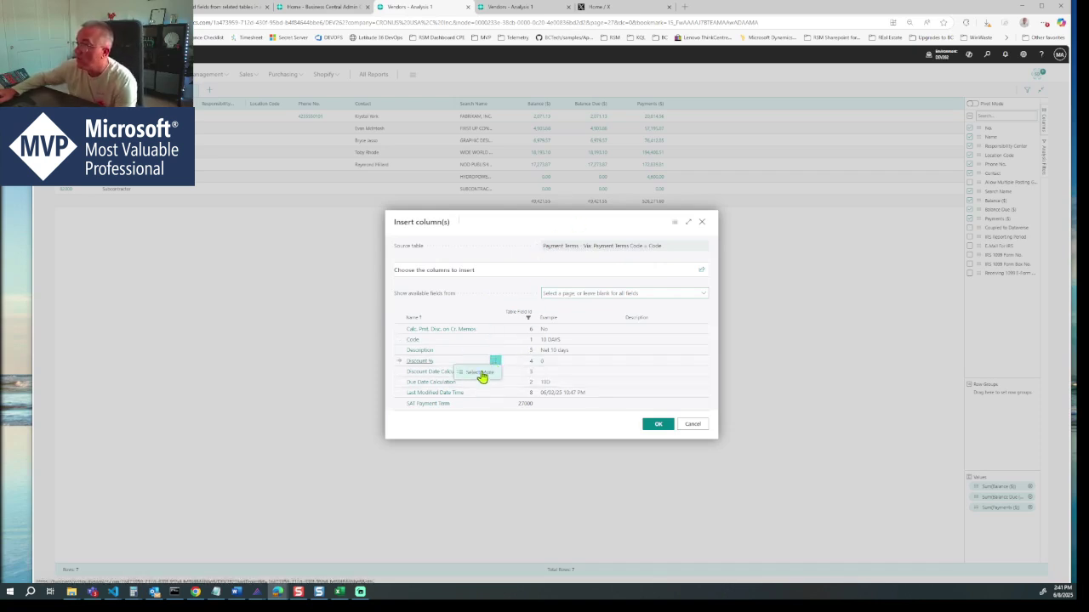
pyautogui.click(476, 380)
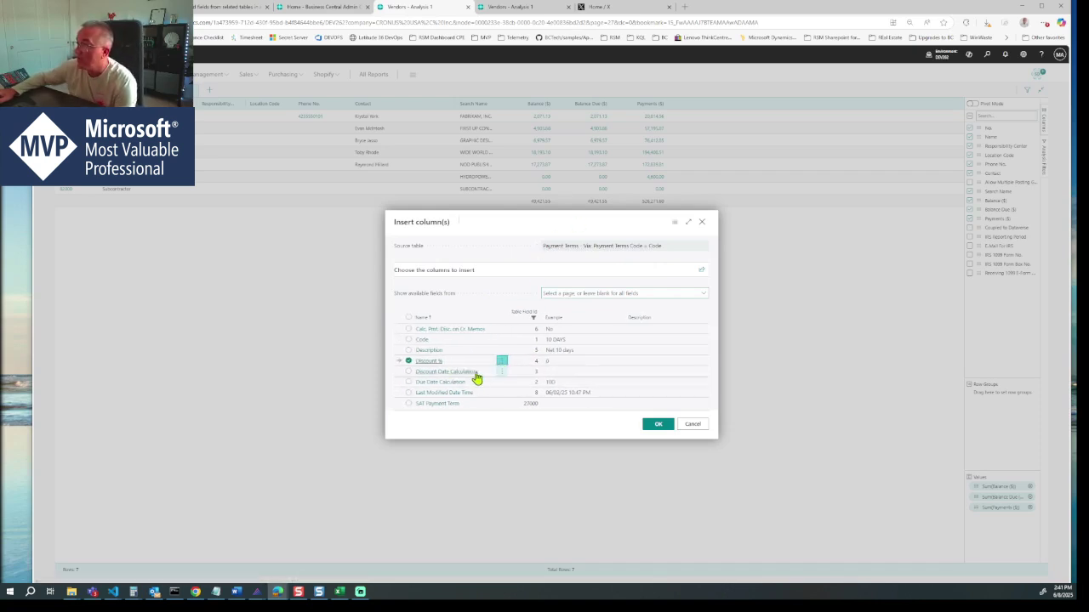
pyautogui.click(411, 372)
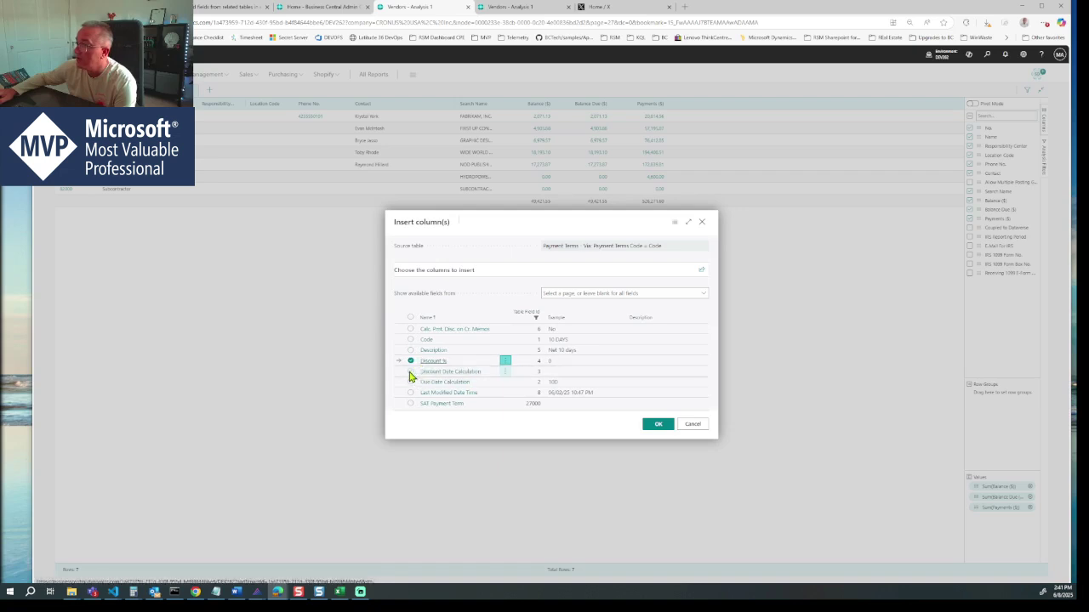
pyautogui.click(660, 425)
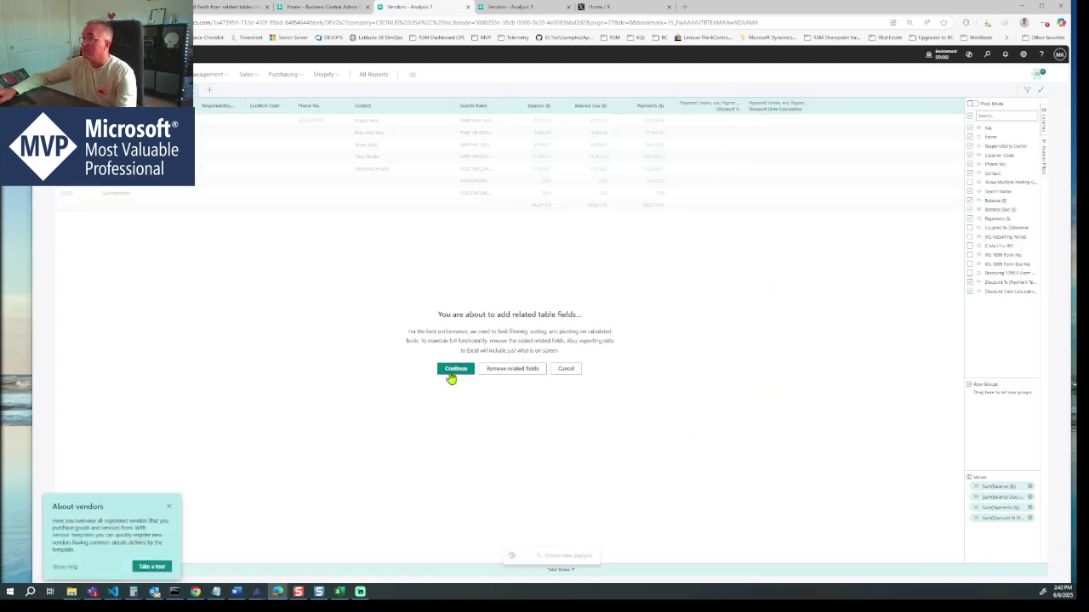
pyautogui.click(455, 373)
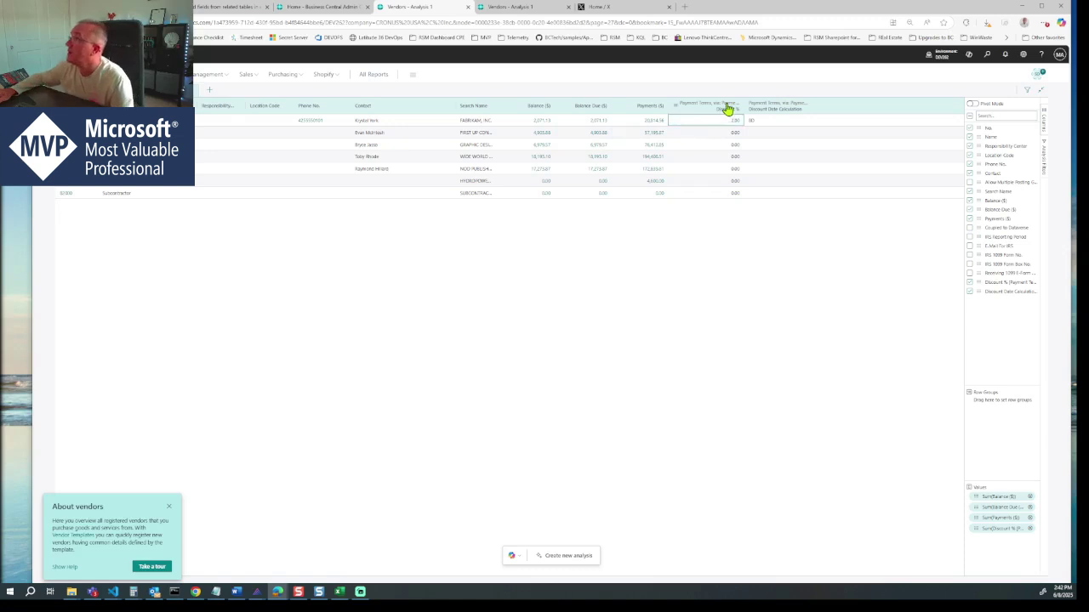
# Widen the Discount % column and sort the vendors by it in ascending order.
pyautogui.moveTo(742, 103); pyautogui.dragTo(762, 103)
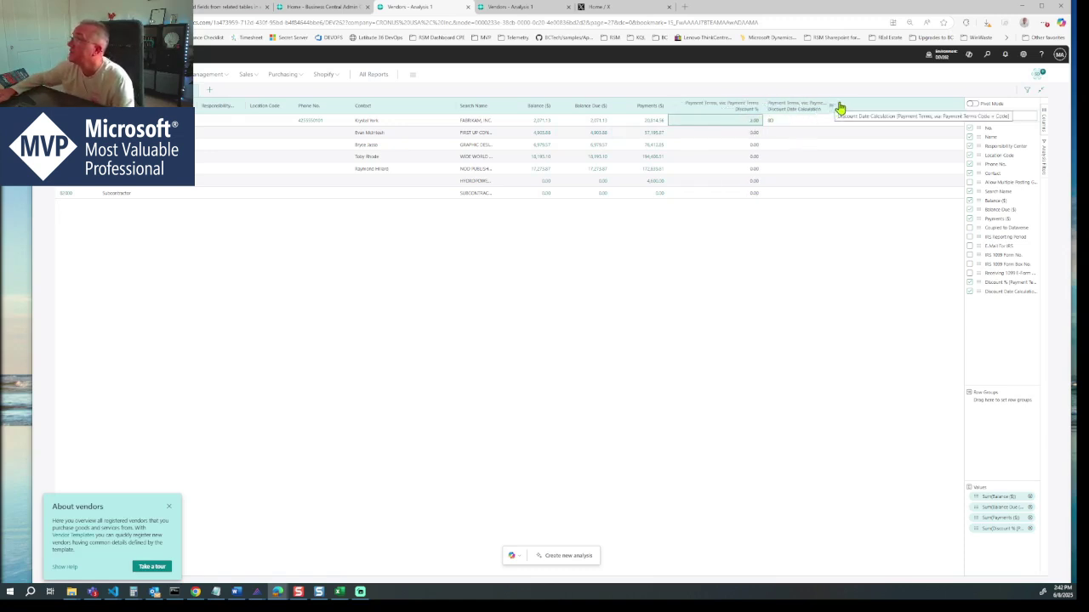
pyautogui.click(759, 111)
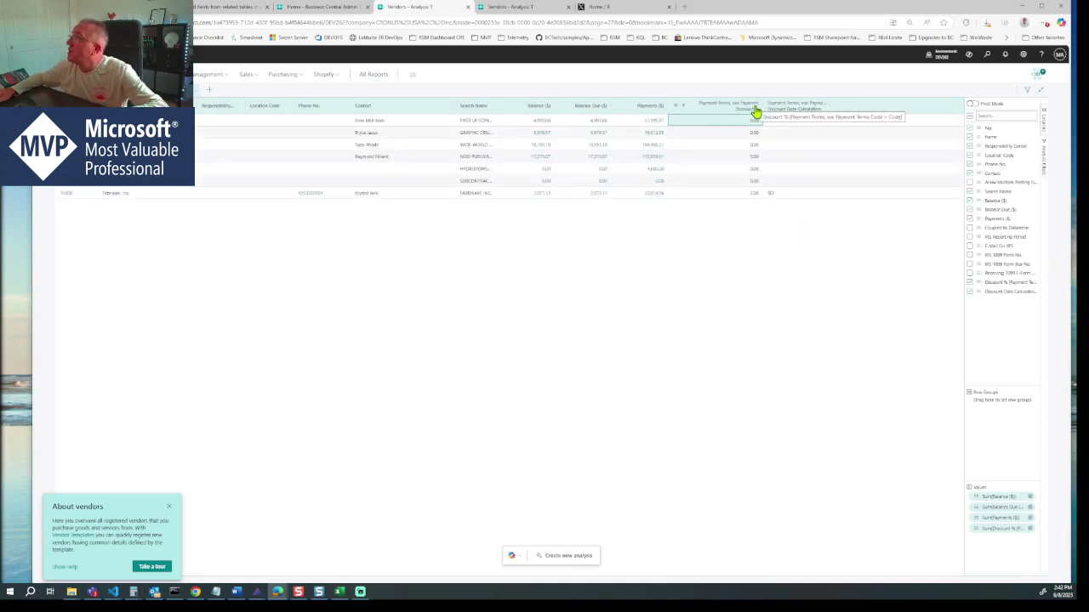
# Remove the Discount Date Calculation column and sort the vendors by Discount % in descending order.
pyautogui.click(834, 110)
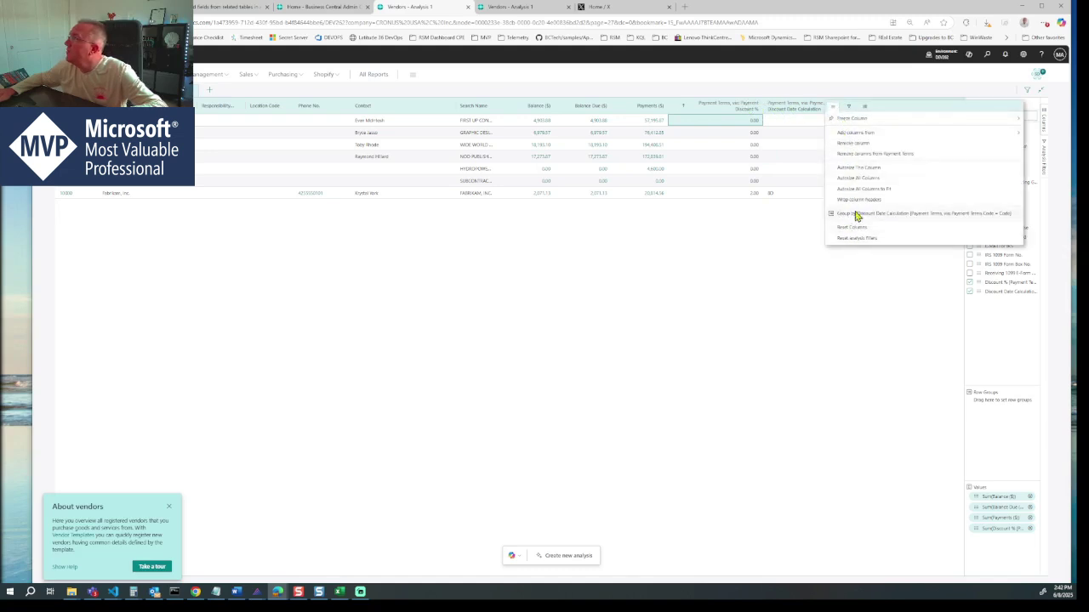
pyautogui.click(854, 145)
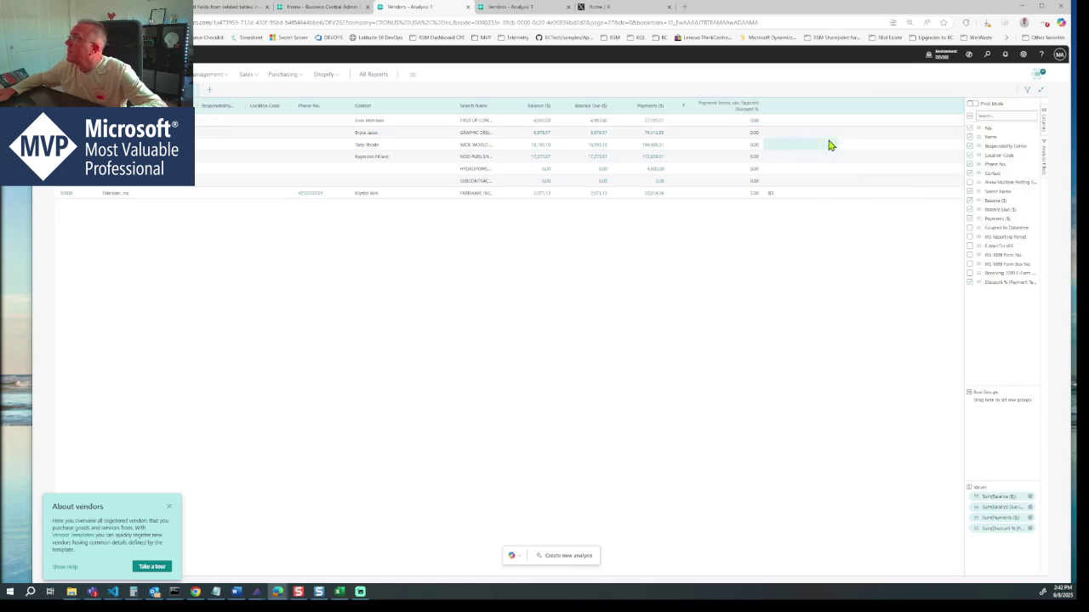
pyautogui.rightClick(752, 111)
pyautogui.click(752, 111)
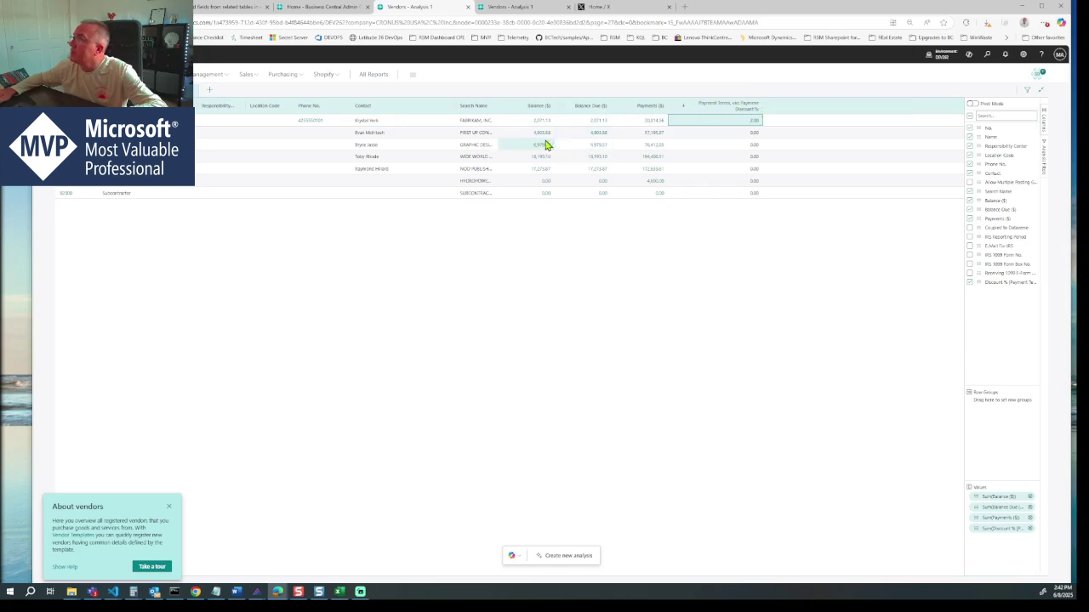
pyautogui.click(302, 145)
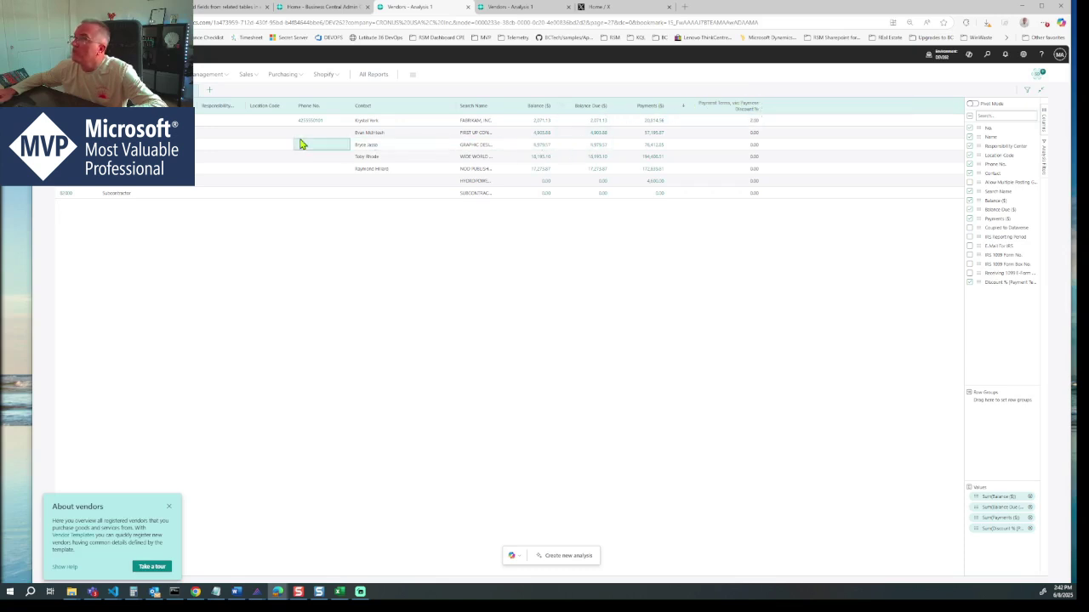
pyautogui.click(253, 123)
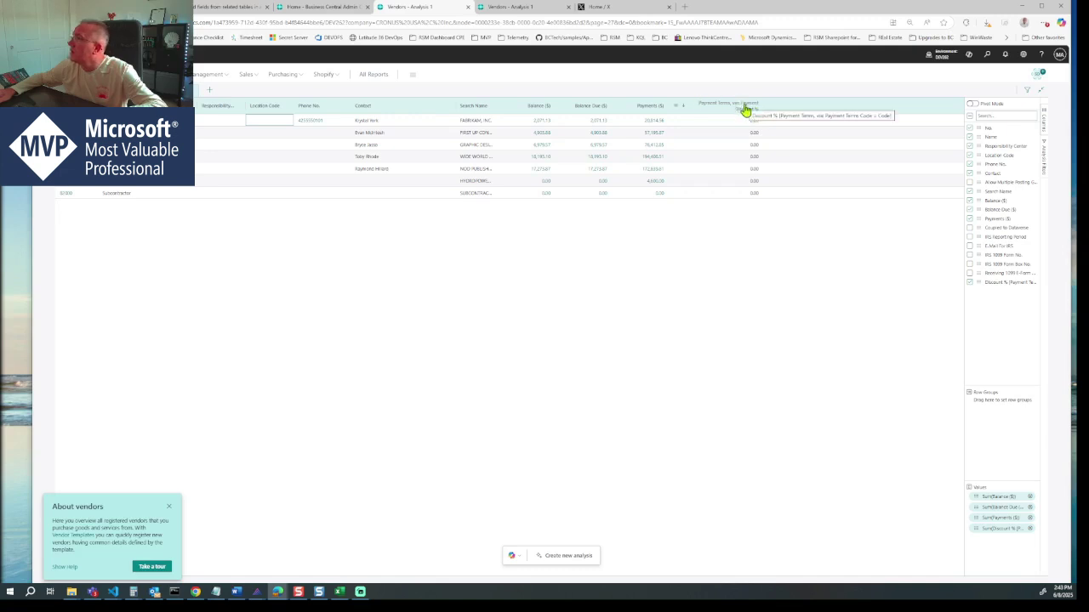
# Hide and show the Discount % column again, and view its grouping options without applying any.
pyautogui.click(970, 281)
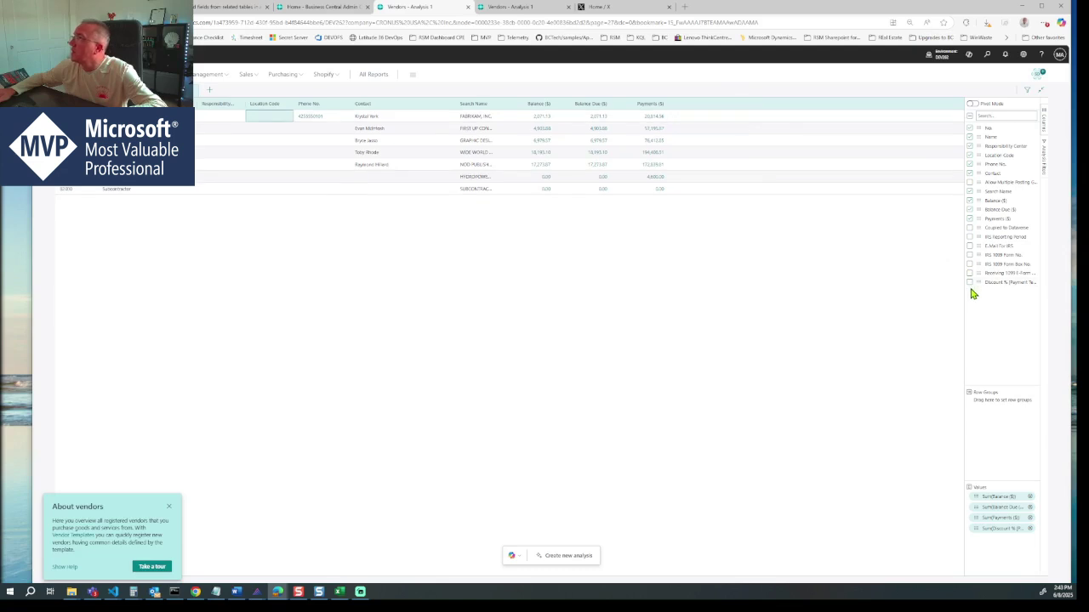
pyautogui.click(971, 284)
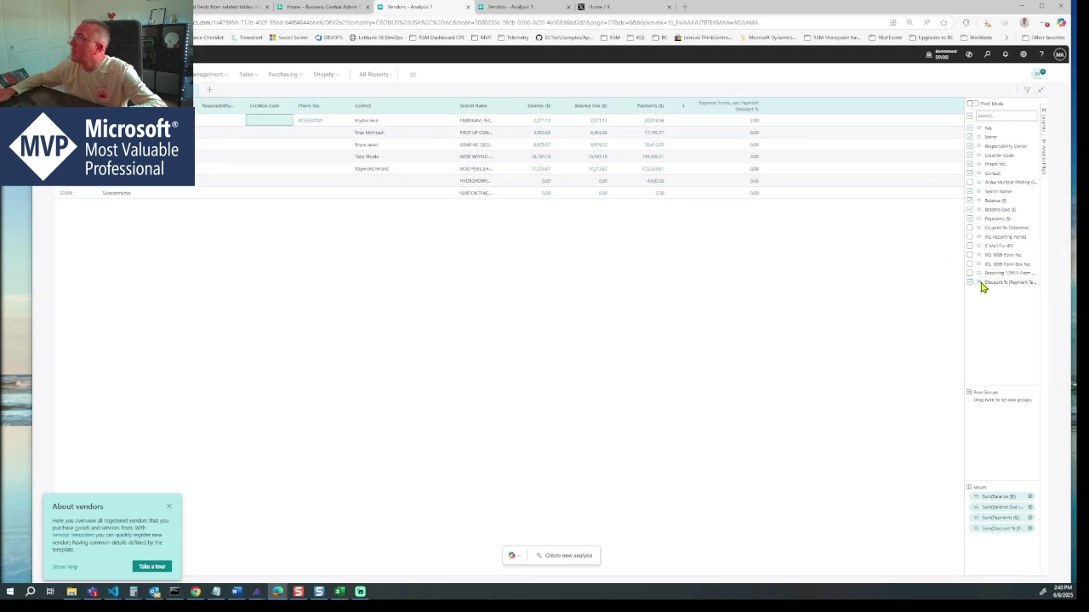
pyautogui.click(981, 284)
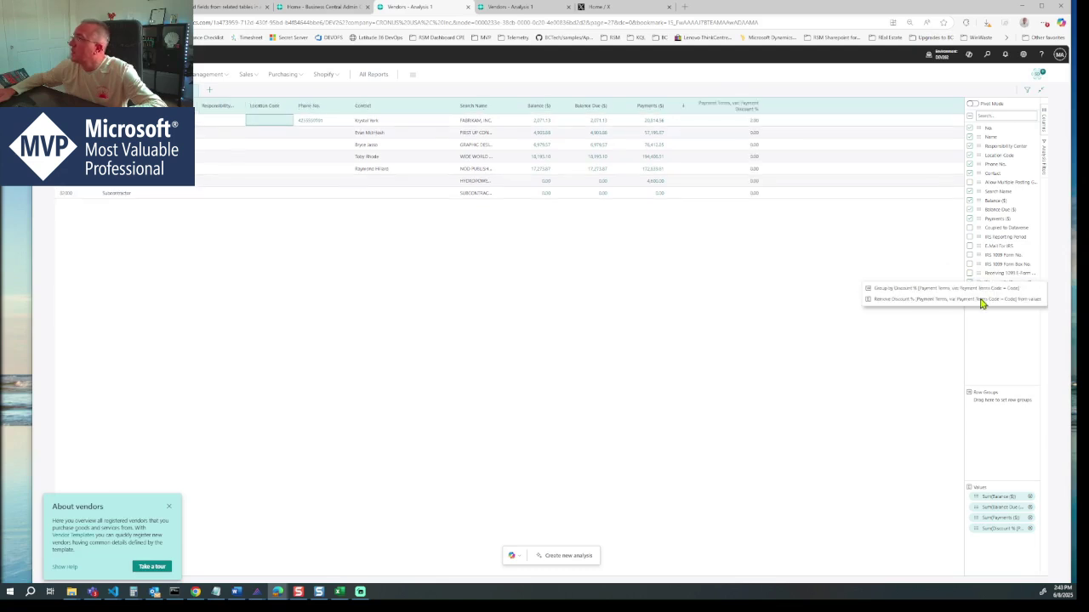
pyautogui.click(941, 347)
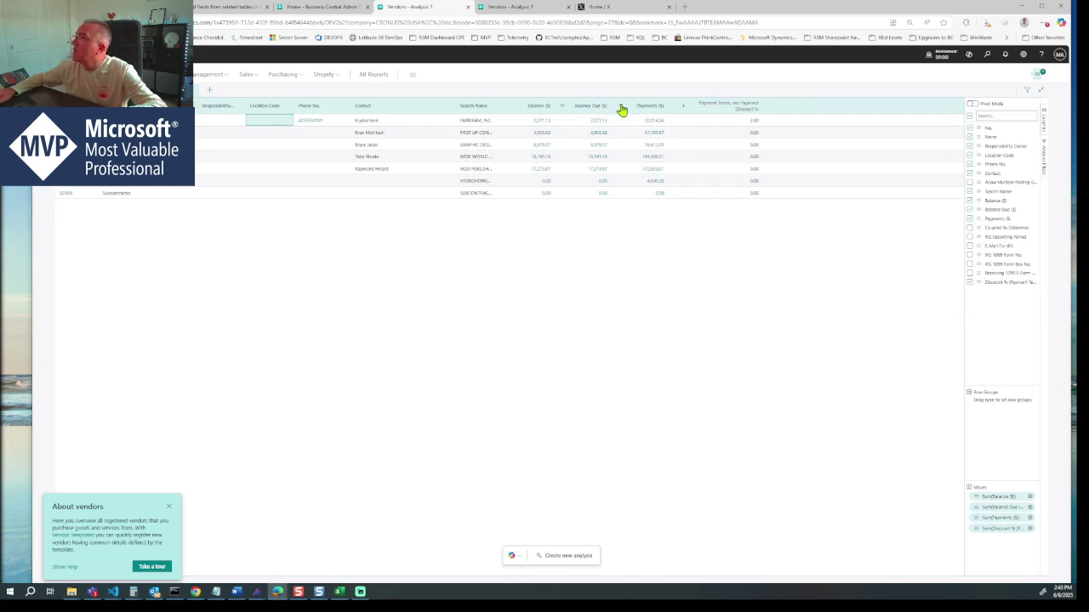
# Reposition the Discount % column between Balance Due ($) and Payments ($), and view the options of the Payments ($) column.
pyautogui.moveTo(740, 110); pyautogui.dragTo(624, 108)
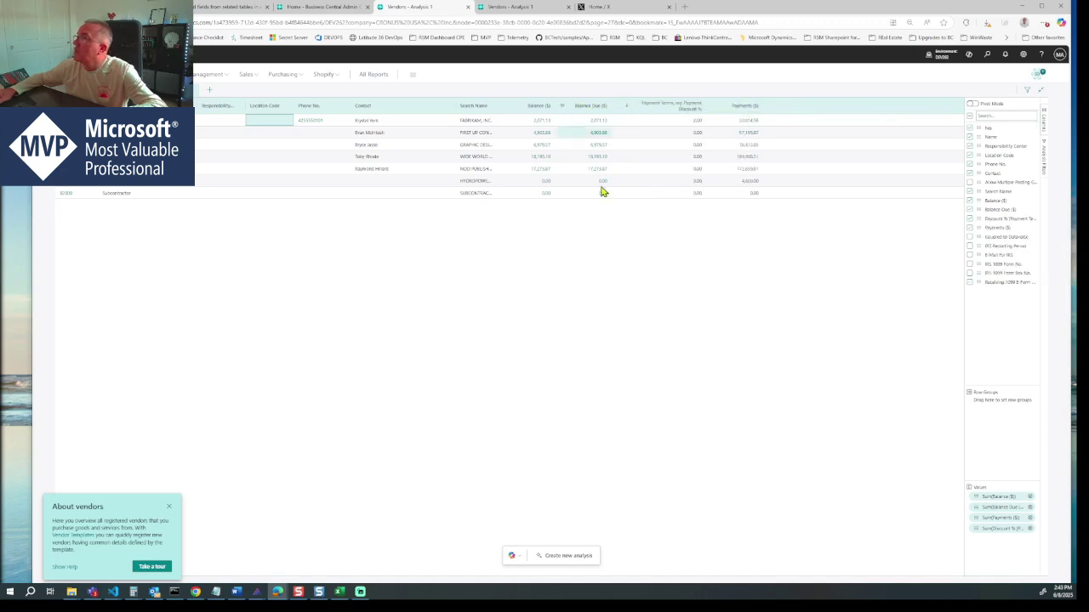
pyautogui.click(713, 111)
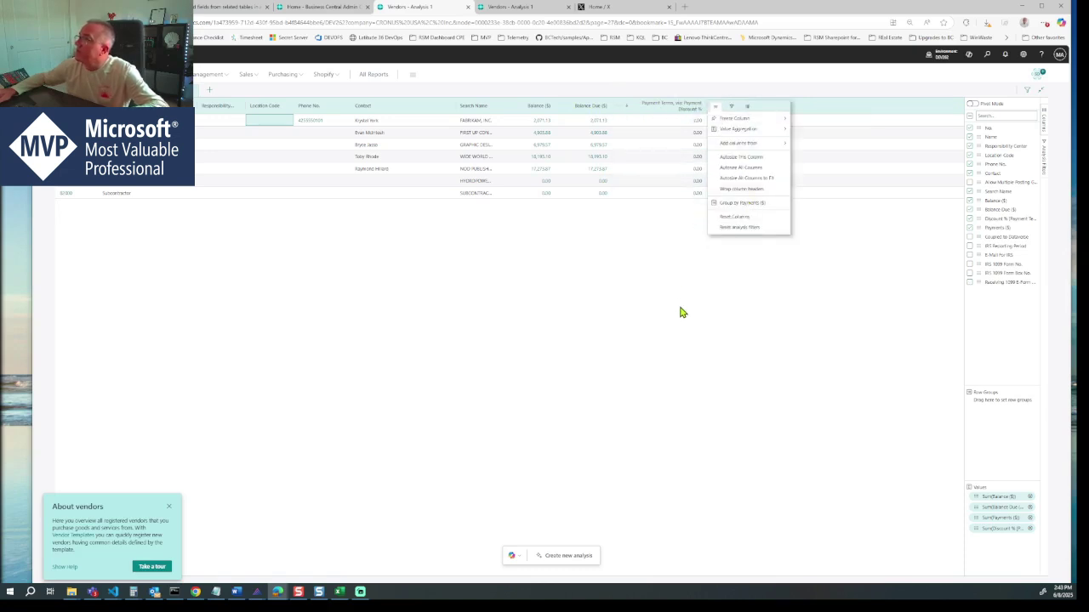
pyautogui.click(598, 358)
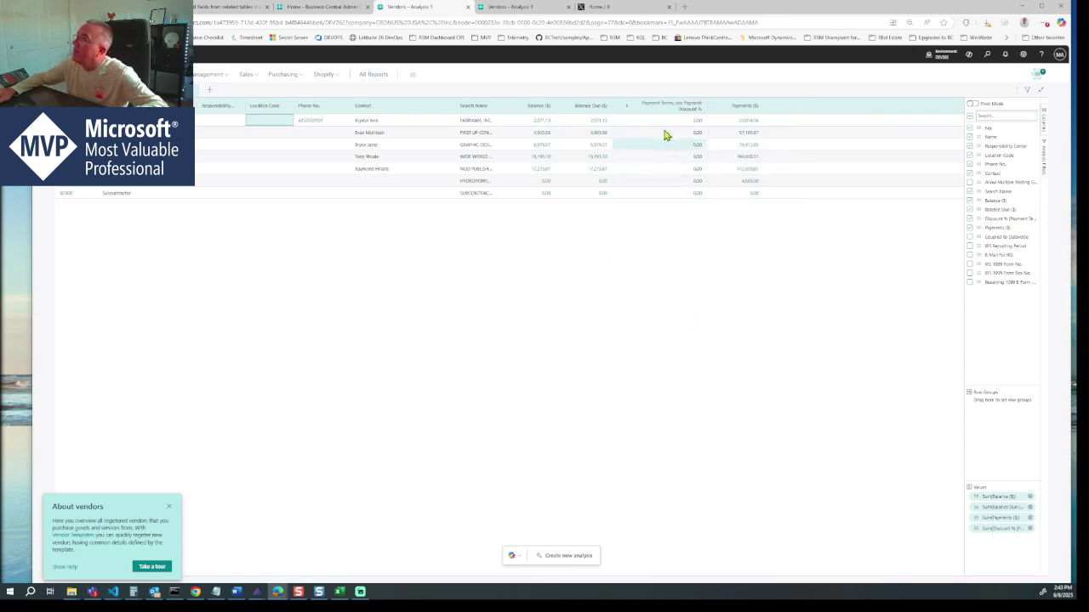
pyautogui.moveTo(681, 105); pyautogui.dragTo(780, 138)
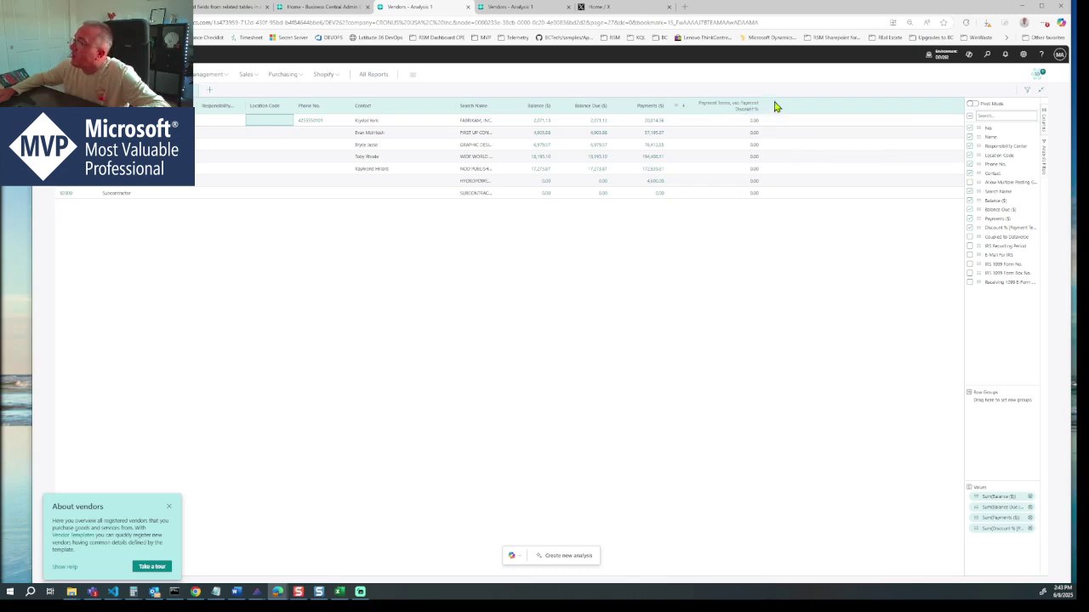
pyautogui.moveTo(756, 113); pyautogui.dragTo(639, 107)
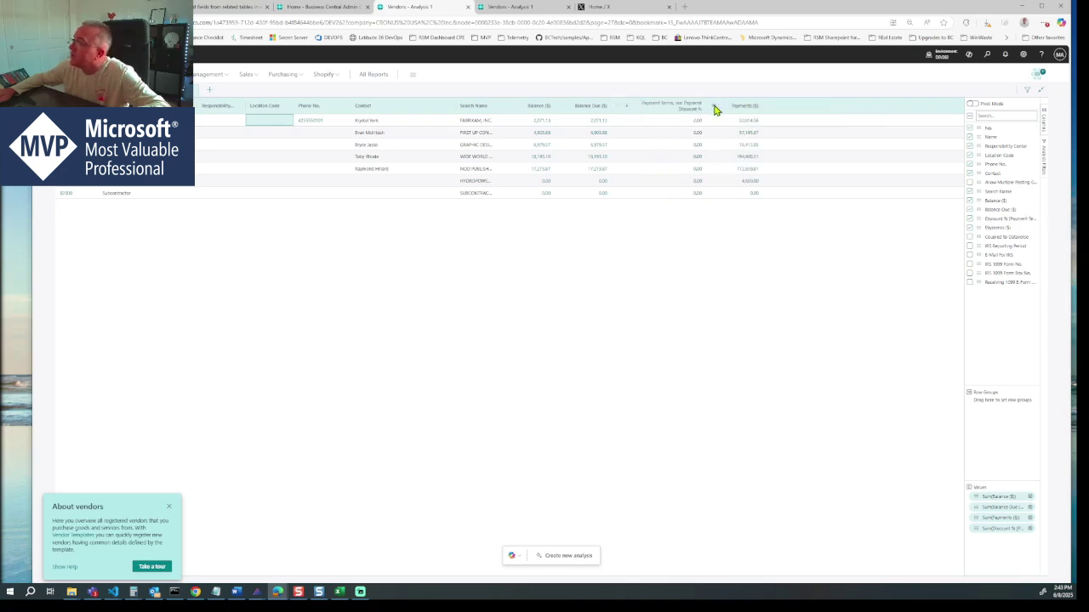
pyautogui.click(715, 107)
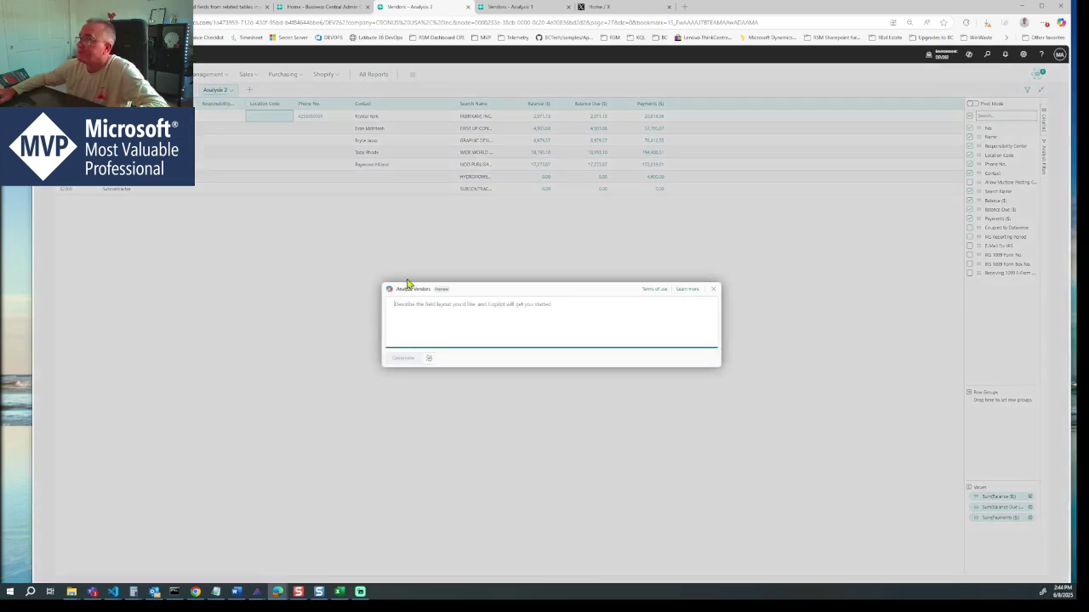
# Write the Copilot request "add fields from payment terms due date calculation and discount %" for the Vendors analysis.
pyautogui.write('a')
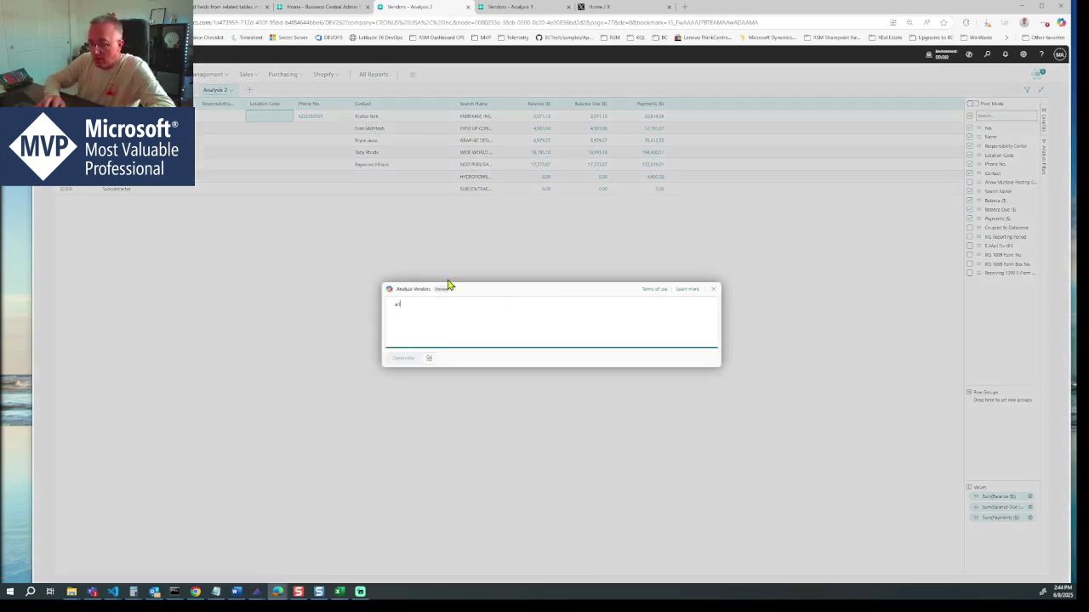
pyautogui.write('dd fields from payment terms')
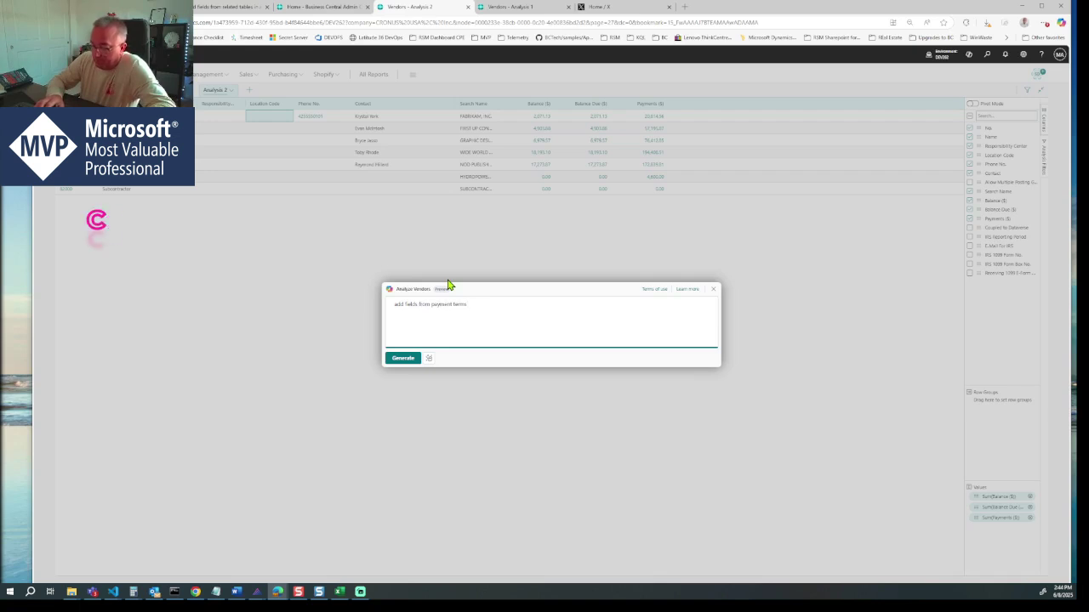
pyautogui.write('due date ca')
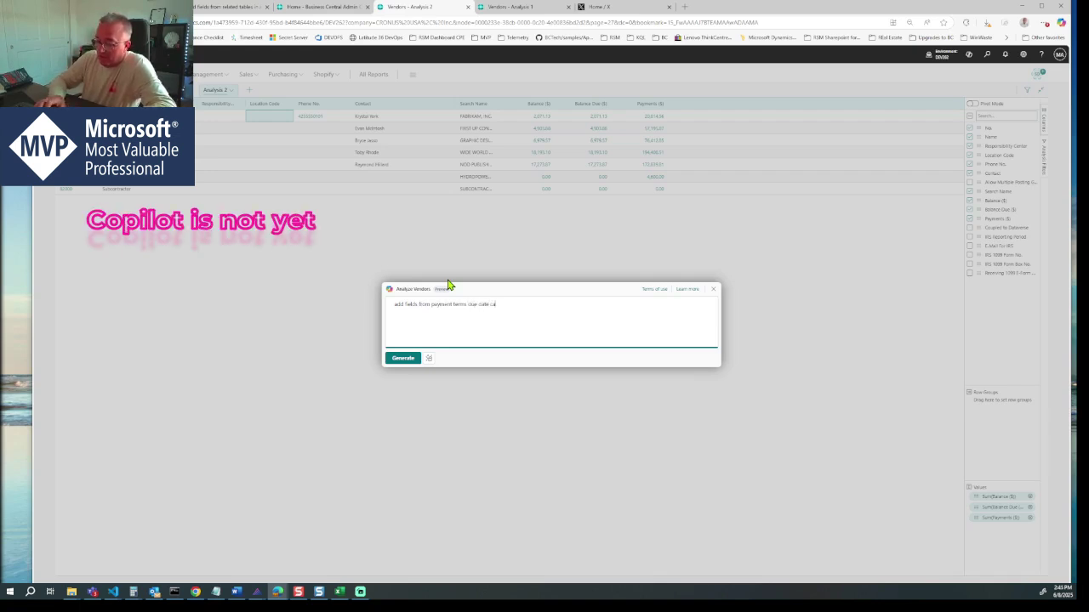
pyautogui.write('lculation and d')
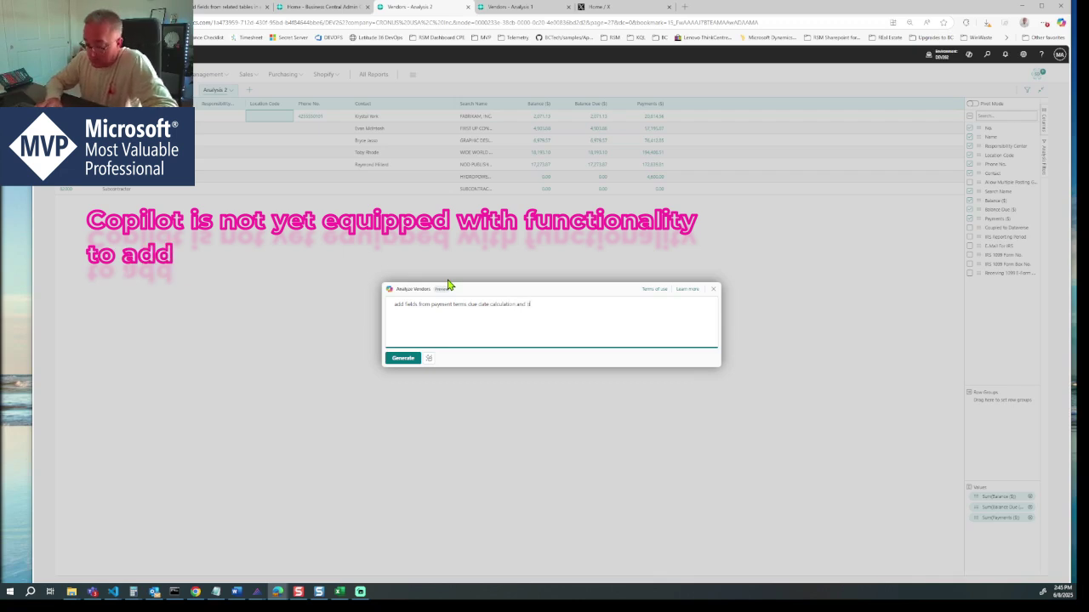
pyautogui.write('iscount %')
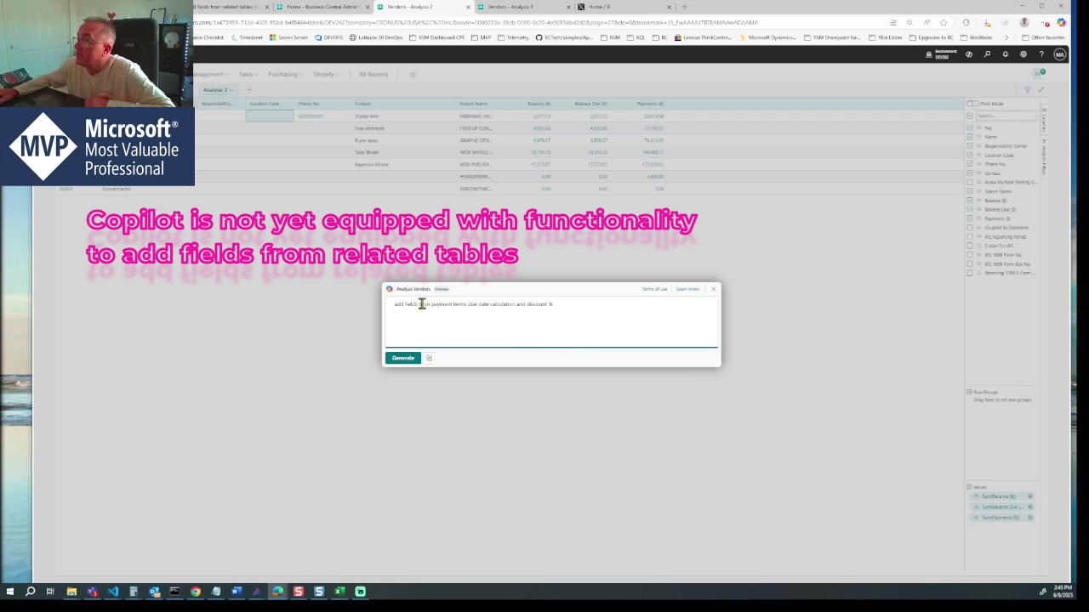
# Add "table" after "payment terms" in the Copilot request, quote "due date calculation" and "discount %", and try to generate the analysis.
pyautogui.click(467, 305)
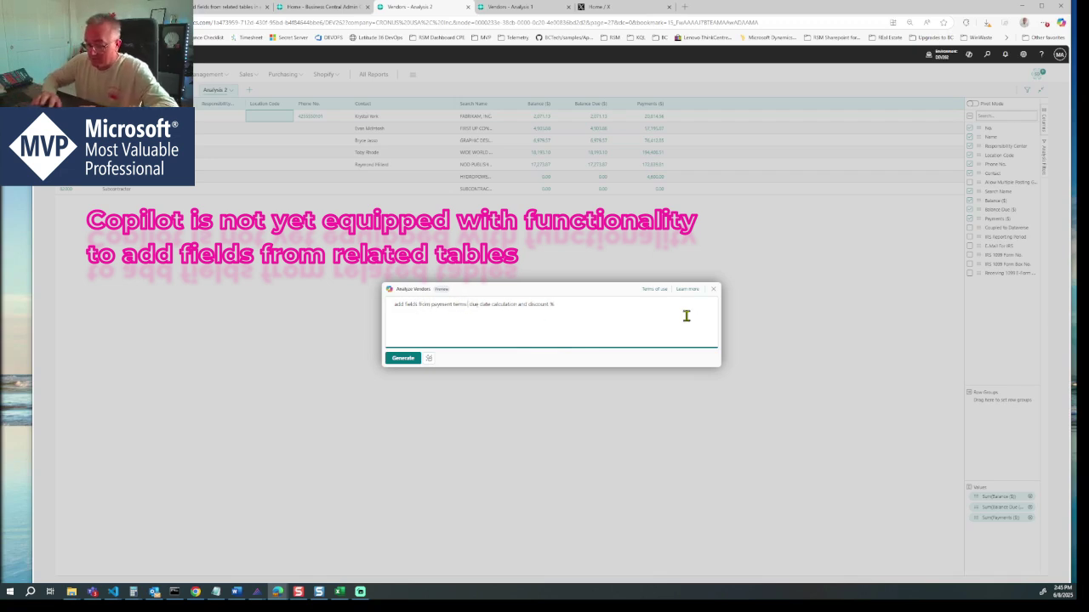
pyautogui.write('table')
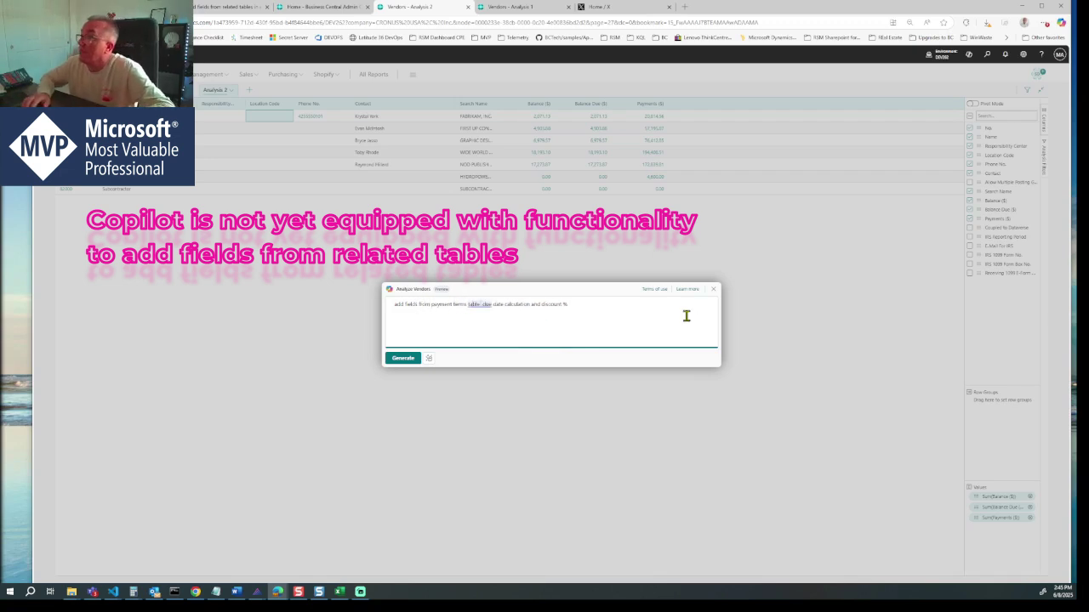
pyautogui.press('Delete')
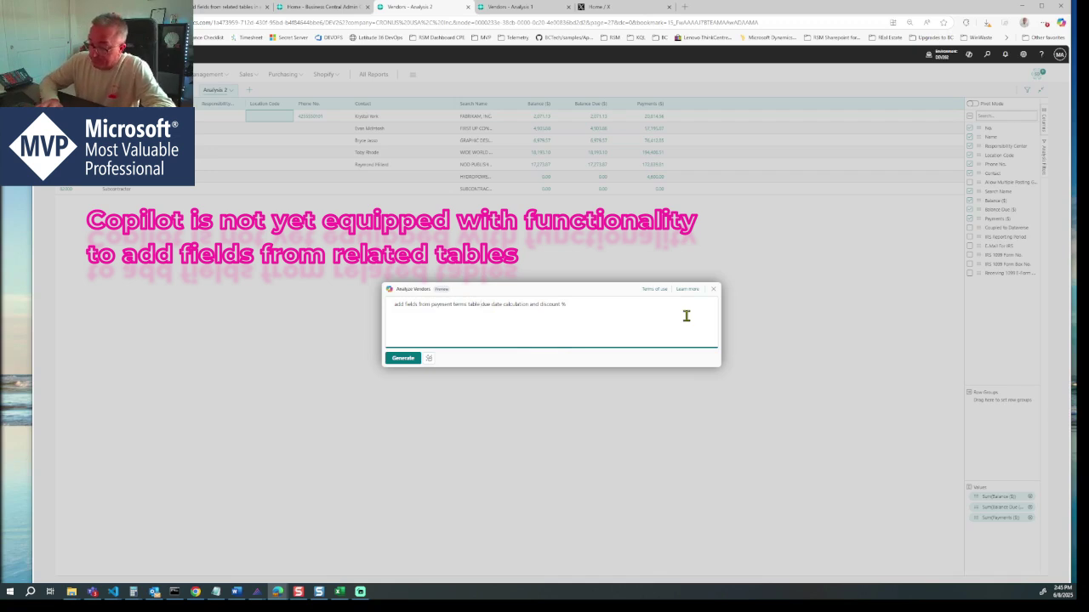
pyautogui.write('(')
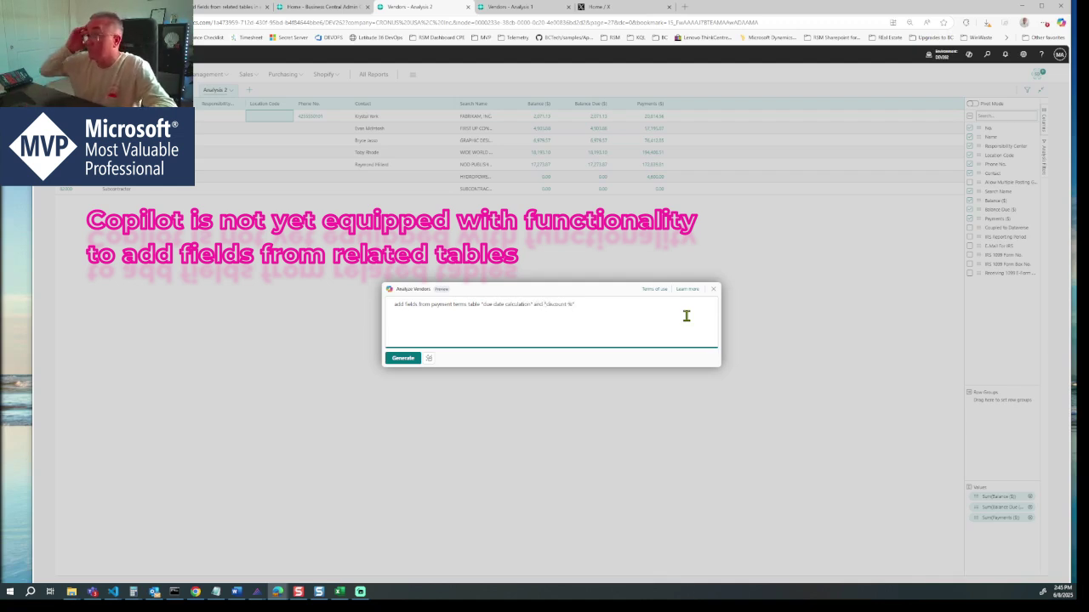
pyautogui.click(401, 358)
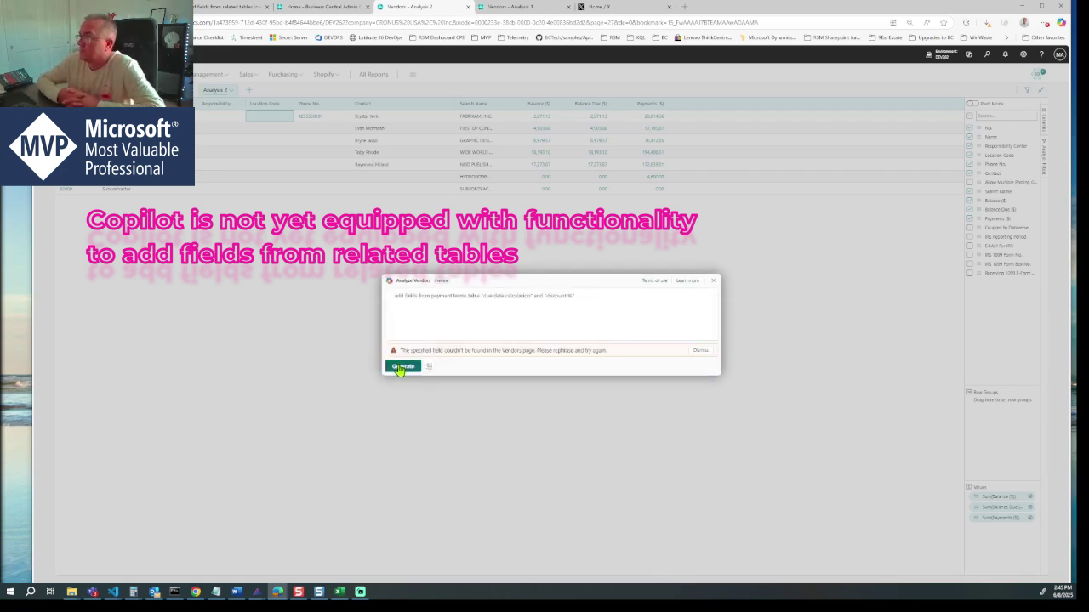
# Try asking Copilot "can you add additional fields from related tables like payment terms?" and close the Copilot prompt.
pyautogui.click(578, 300)
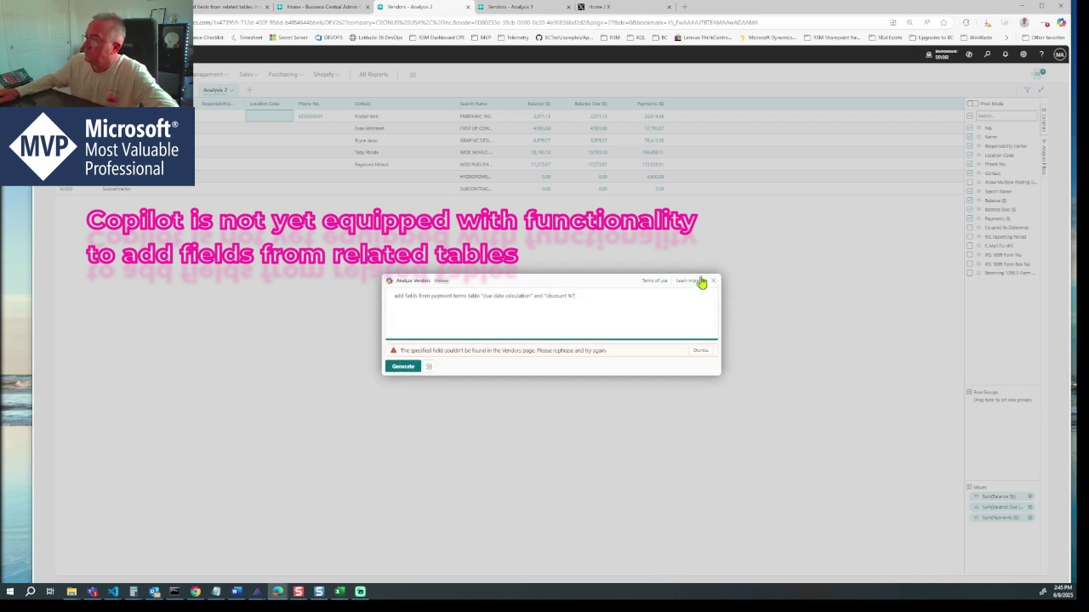
pyautogui.hotkey('ctrl', 'a')
pyautogui.write('i')
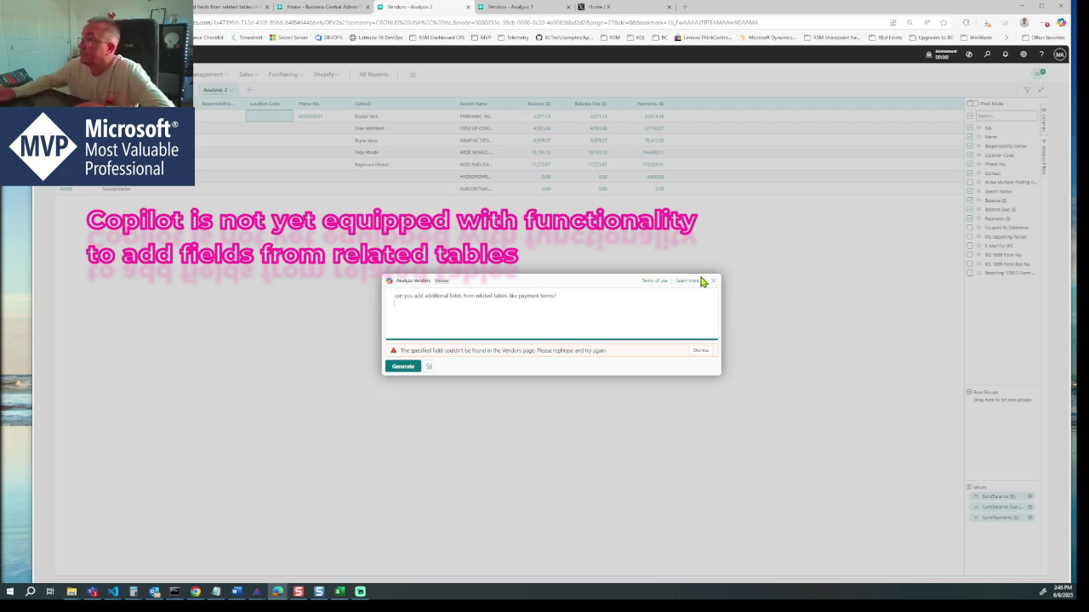
pyautogui.click(404, 358)
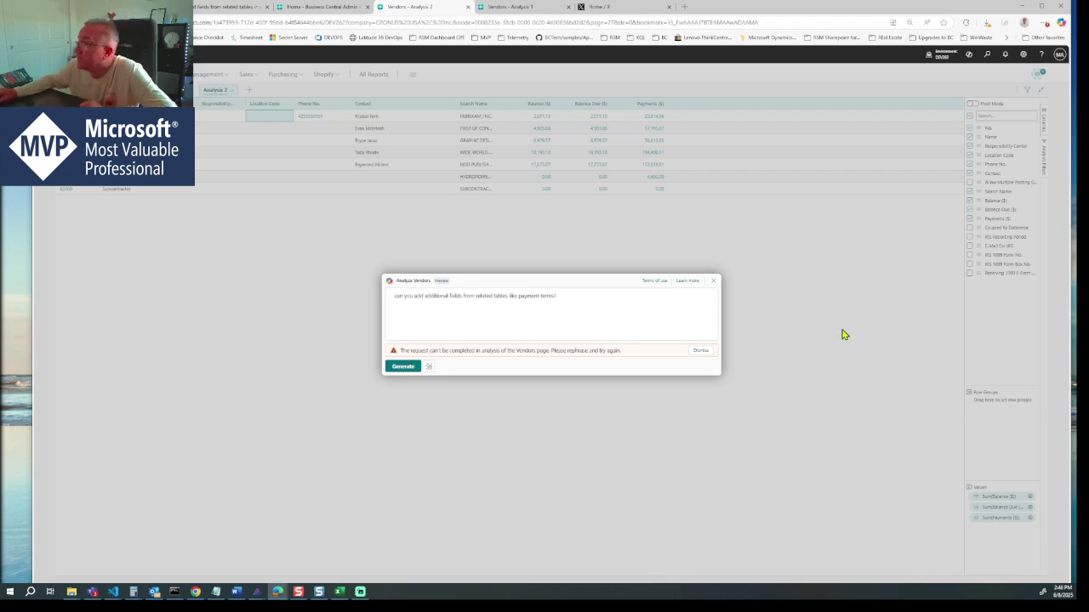
pyautogui.click(710, 352)
pyautogui.click(713, 290)
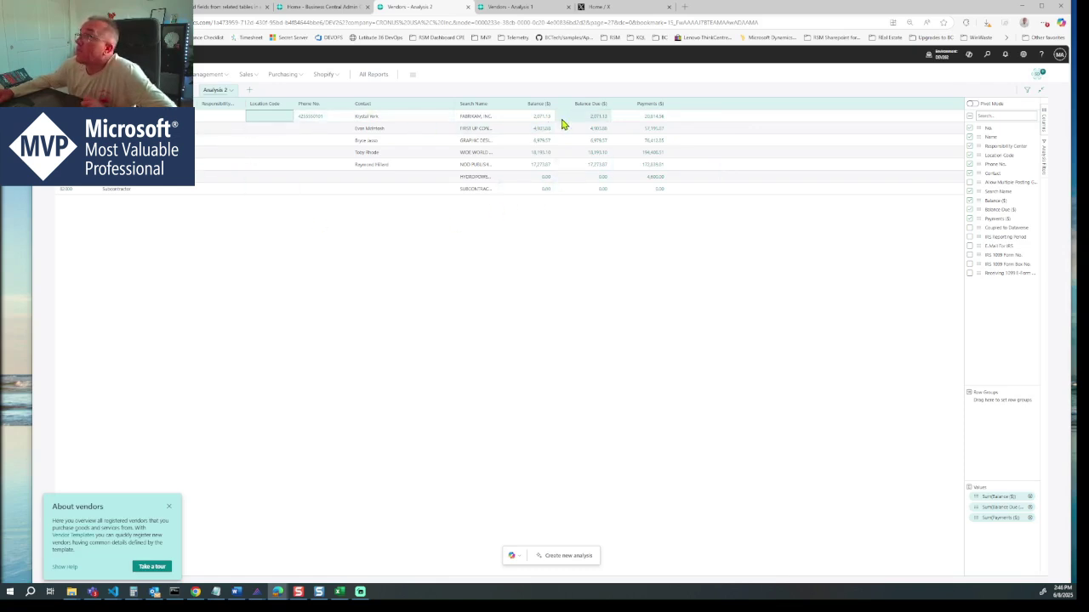
# View the related tables offered as column sources for Analysis 2 without choosing one.
pyautogui.click(232, 91)
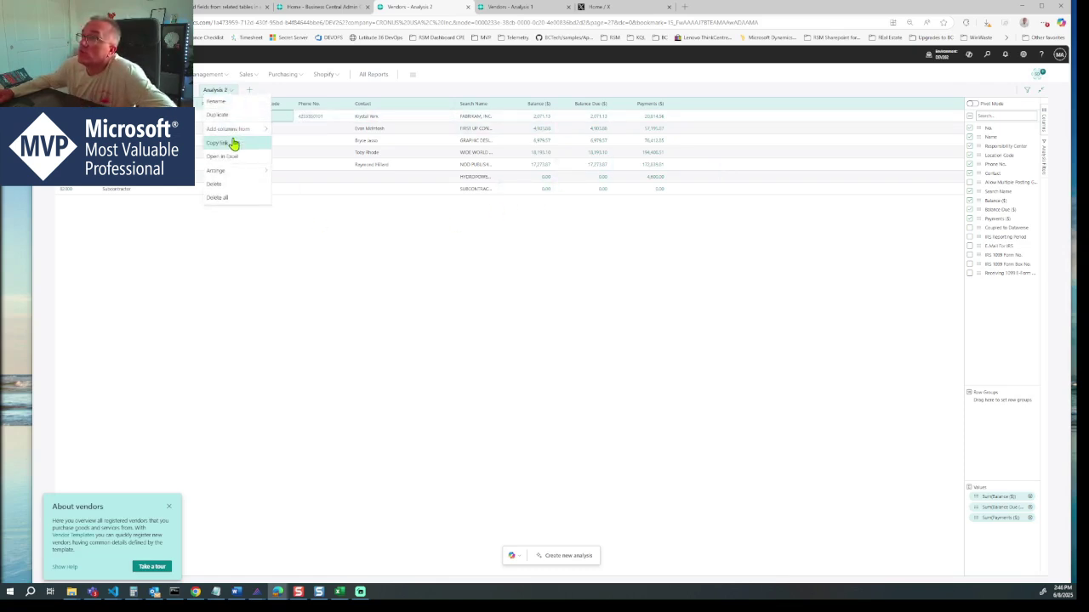
pyautogui.moveTo(239, 134)
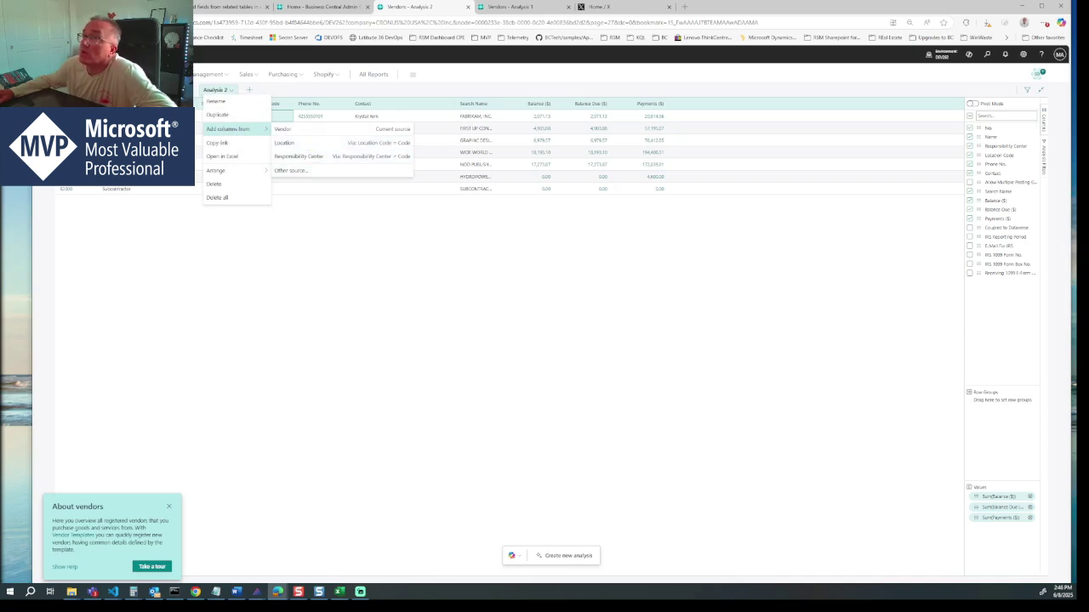
pyautogui.press('Escape')
# Leave analysis mode, open the Fabrikam, Inc. vendor card and set its receiving Location Code to EAST.
pyautogui.click(135, 91)
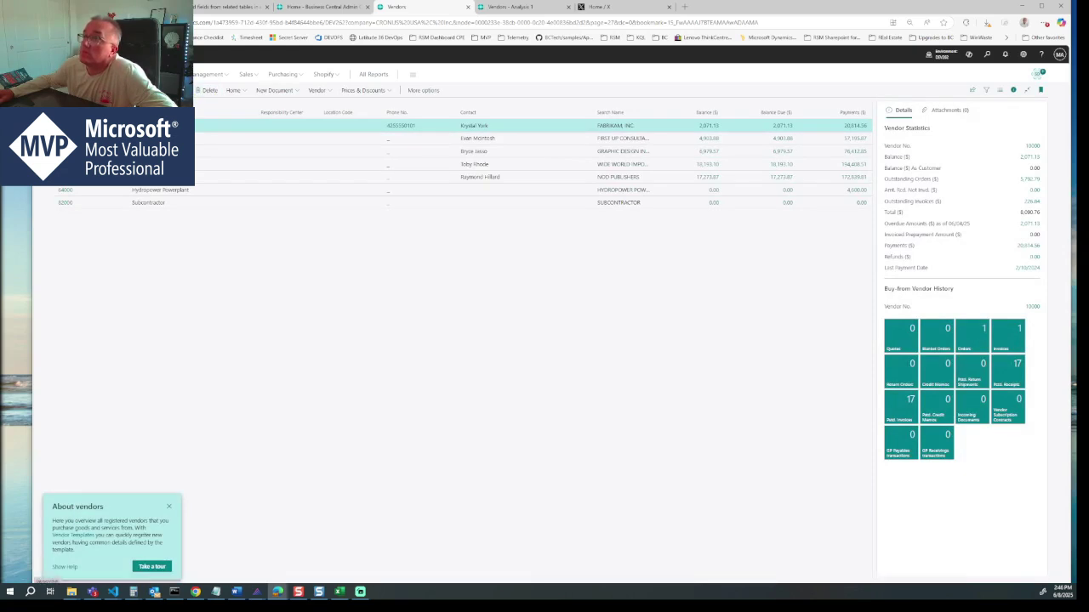
pyautogui.click(64, 125)
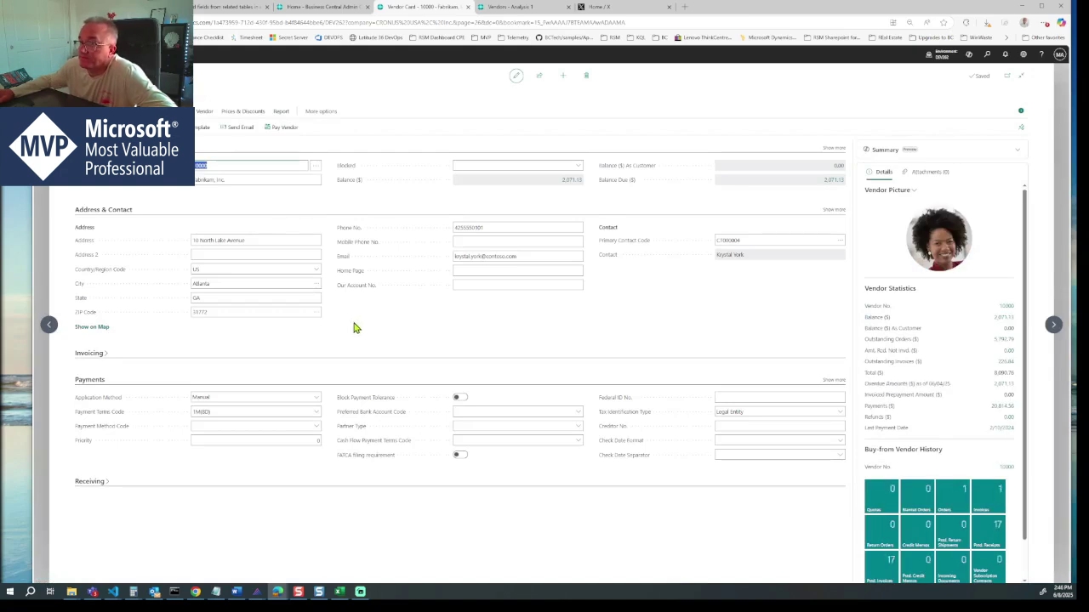
pyautogui.click(110, 483)
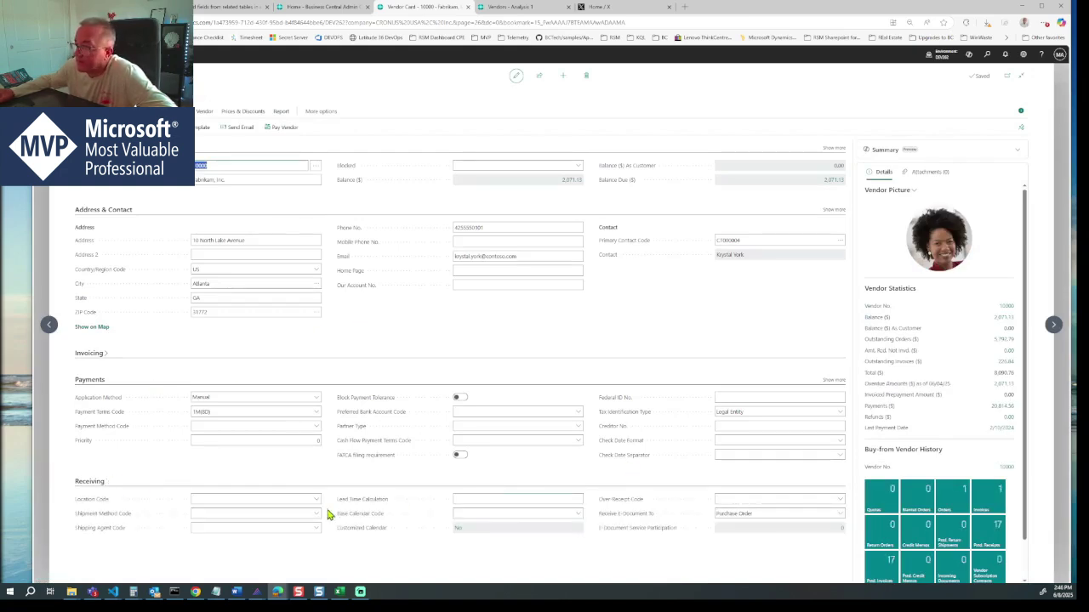
pyautogui.click(317, 504)
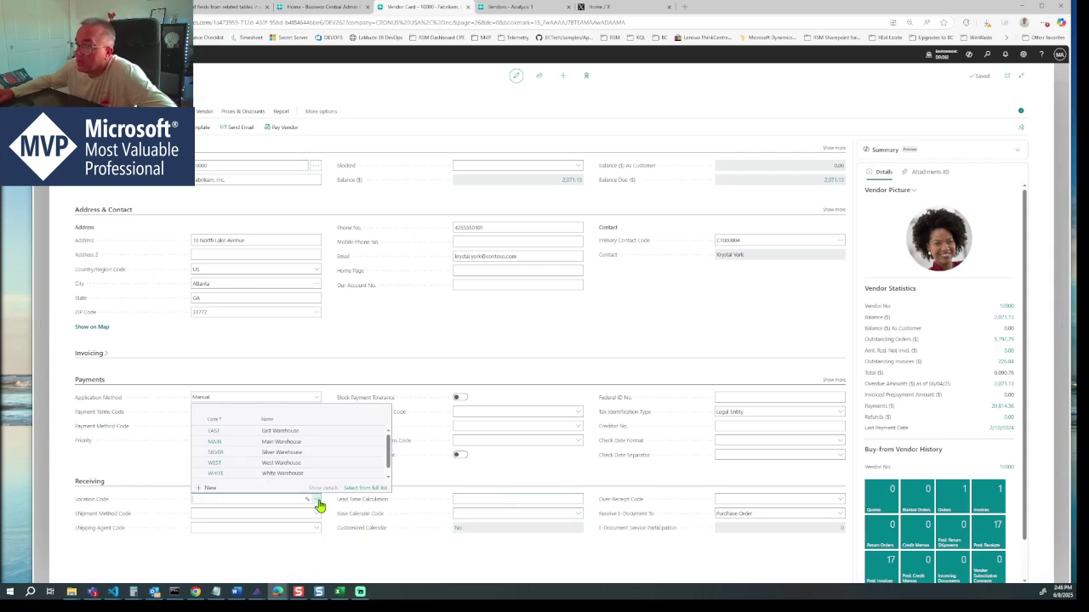
pyautogui.click(218, 433)
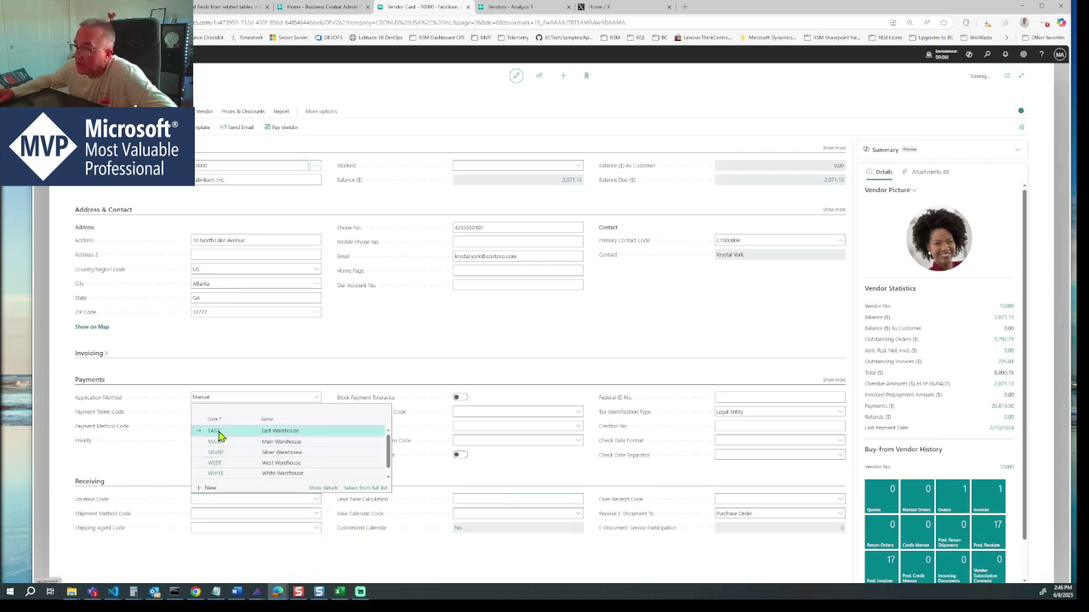
# Open the East Warehouse location card from the full list of locations for the vendor's Location Code.
pyautogui.click(319, 503)
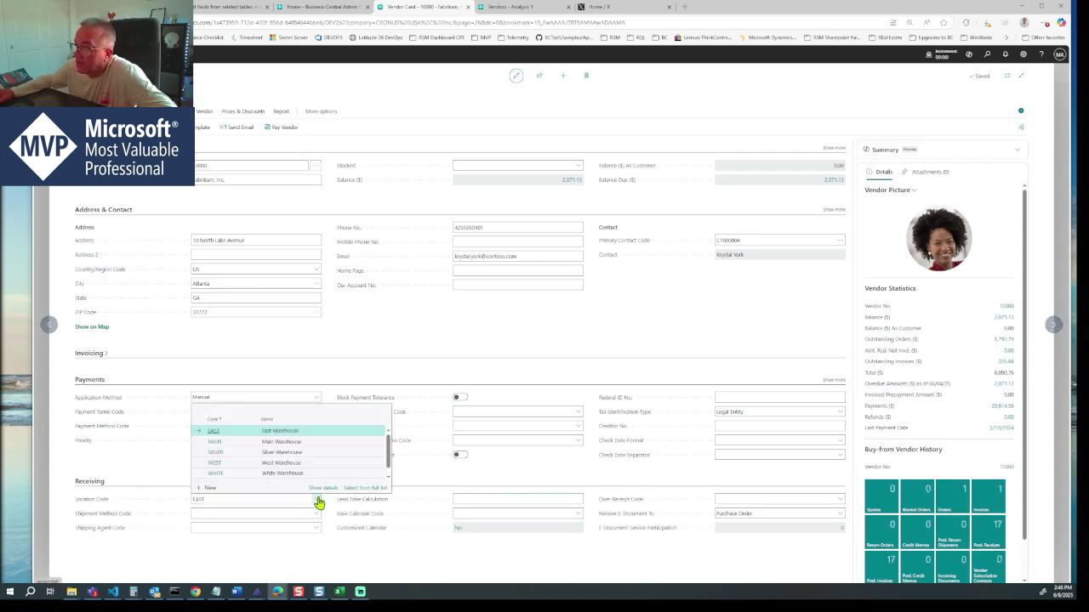
pyautogui.click(365, 488)
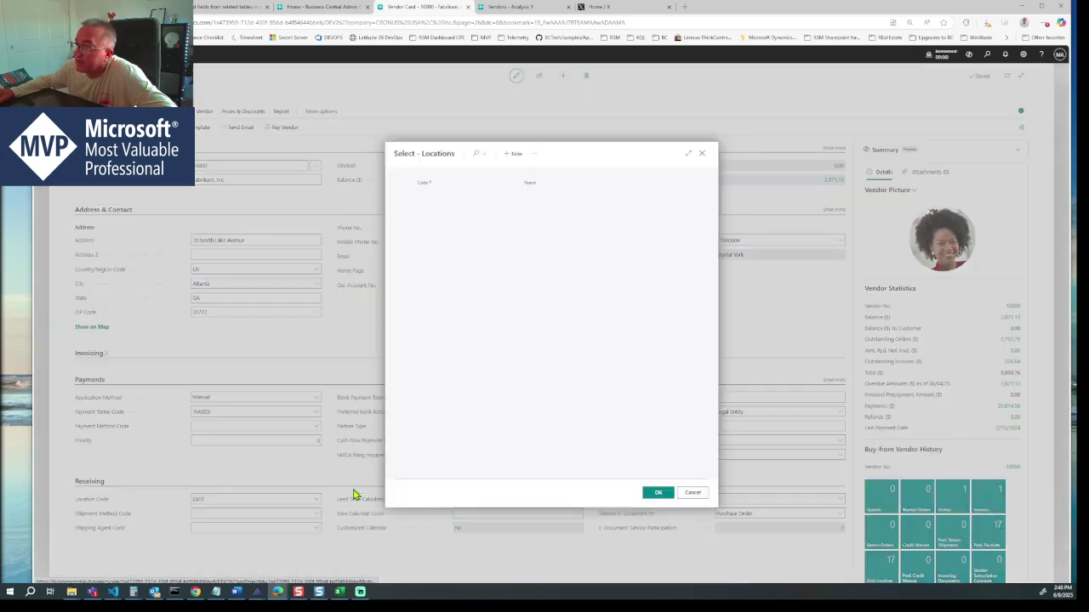
pyautogui.click(534, 155)
pyautogui.moveTo(572, 174)
pyautogui.click(628, 170)
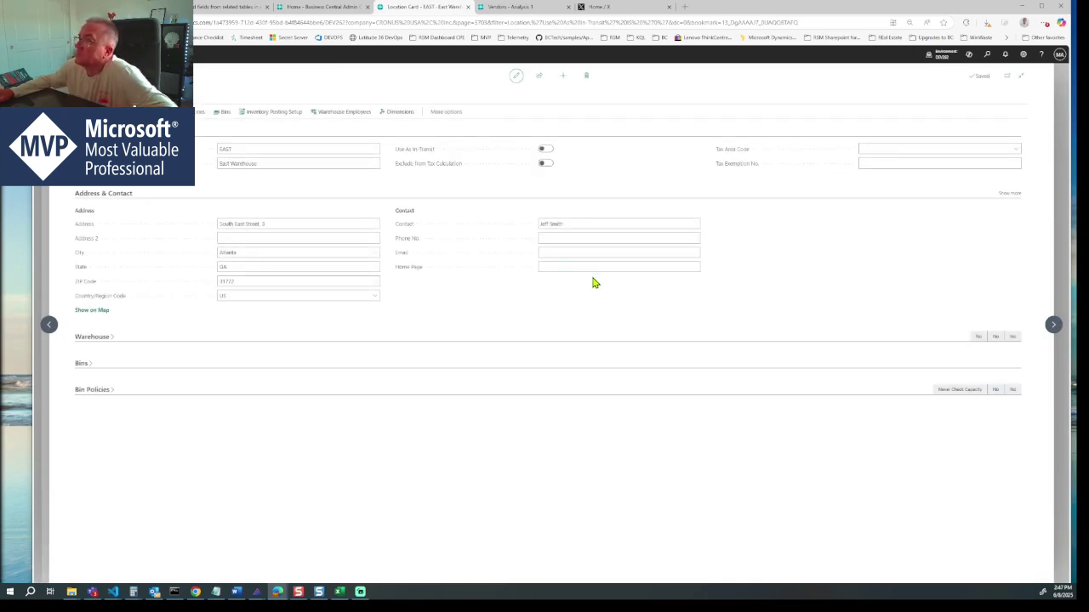
# Inspect the location card's table fields and search them for the contact's first name.
pyautogui.click(565, 225)
pyautogui.click(641, 223)
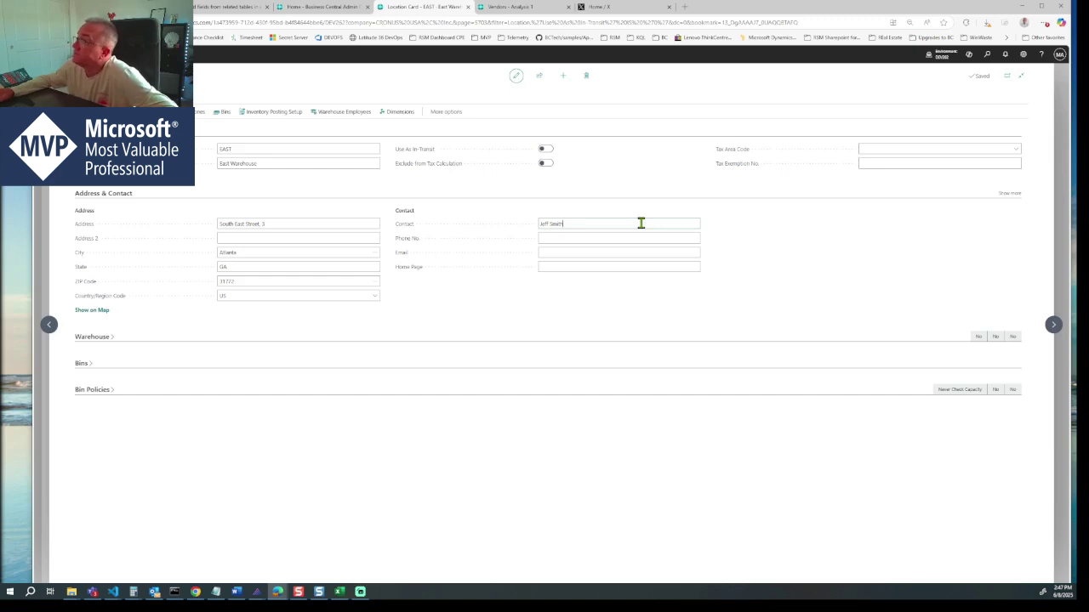
pyautogui.hotkey('ctrl', 'alt', 'F1')
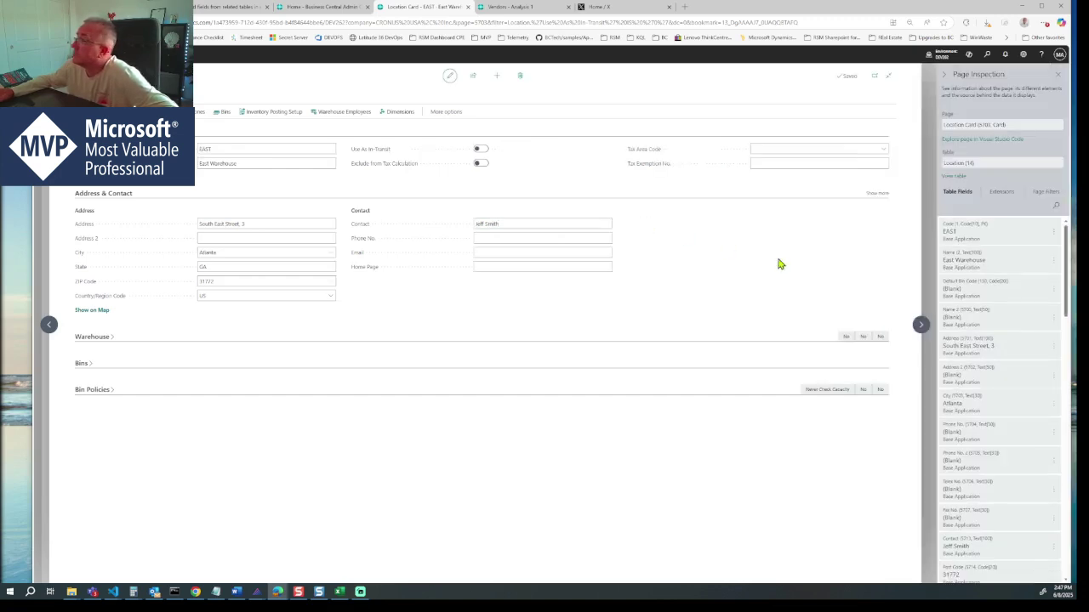
pyautogui.click(1054, 208)
pyautogui.write('je')
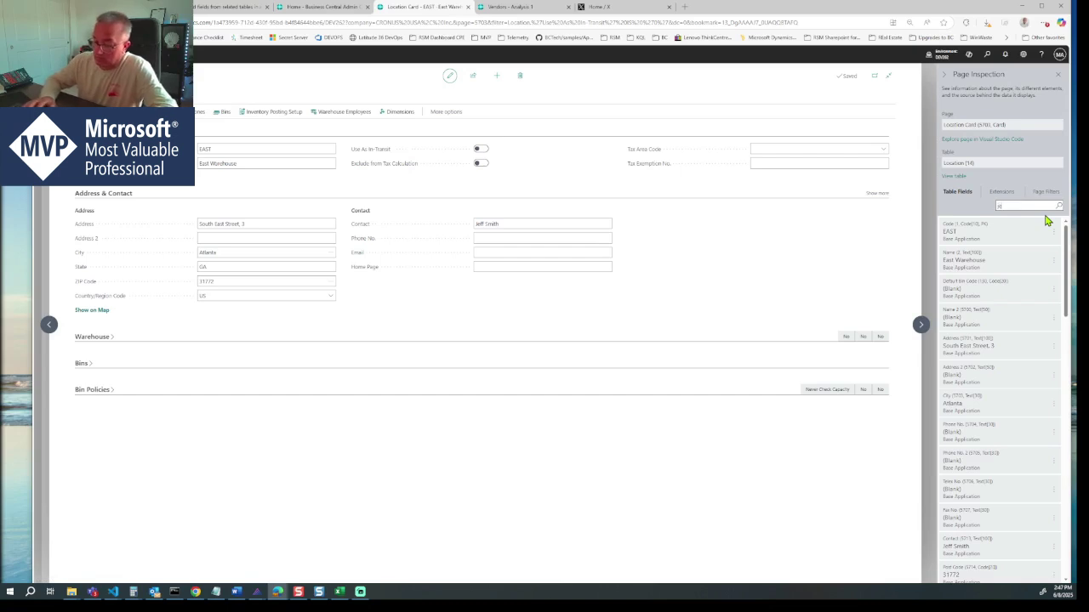
pyautogui.write('ff')
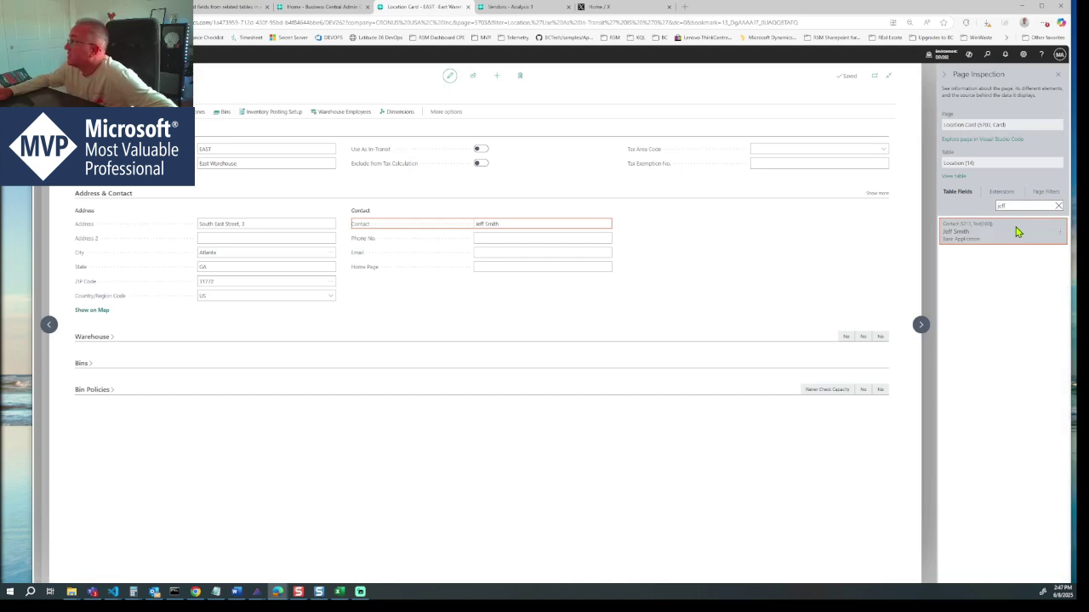
# Close the location card, location list and vendor card, and return the Vendors list to analysis mode.
pyautogui.press('Escape')
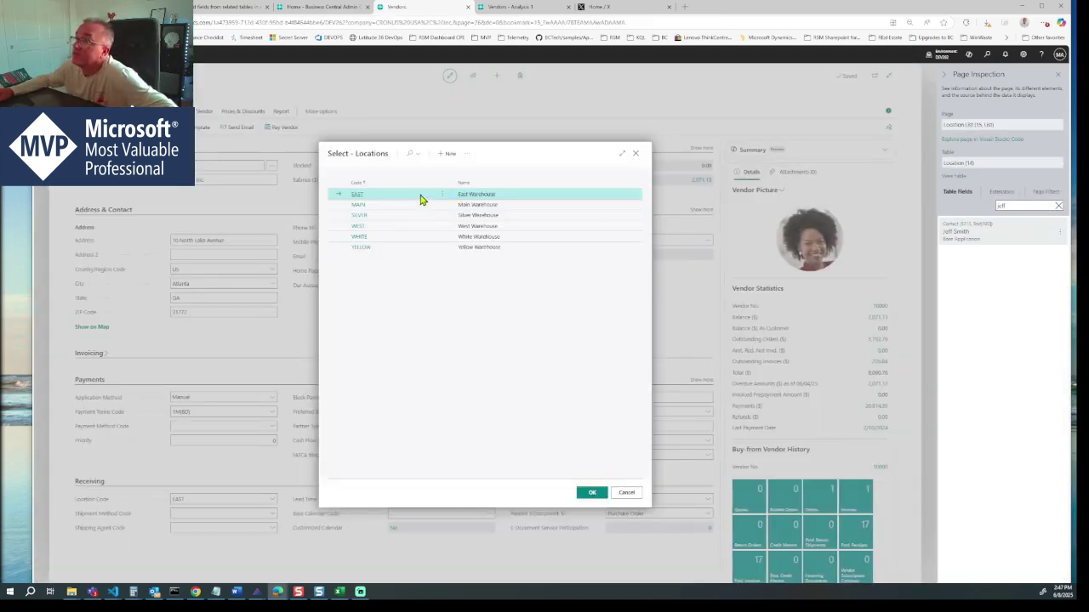
pyautogui.press('Escape')
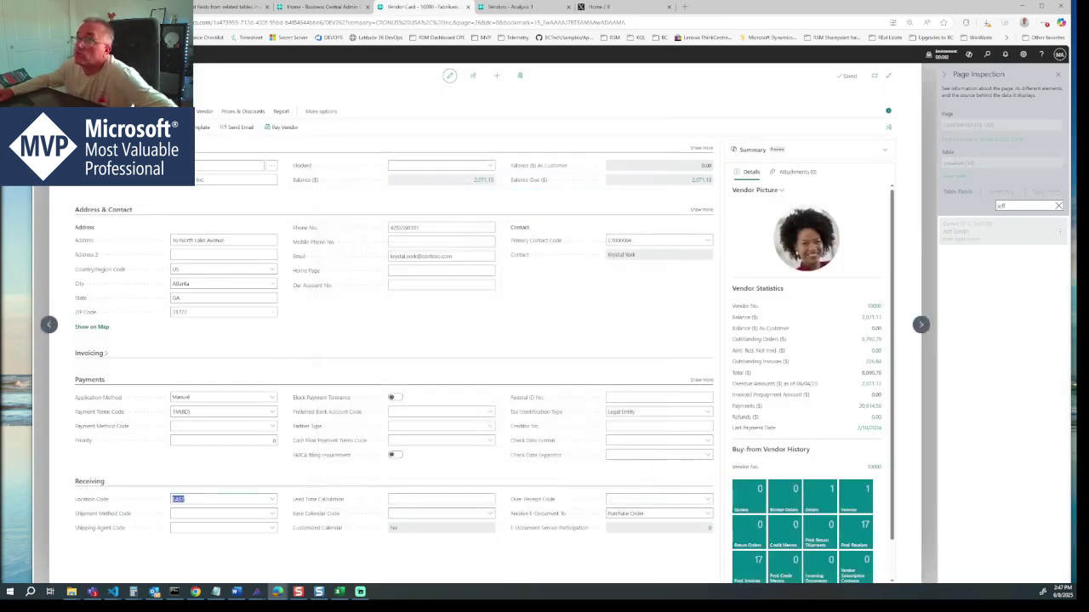
pyautogui.press('Escape')
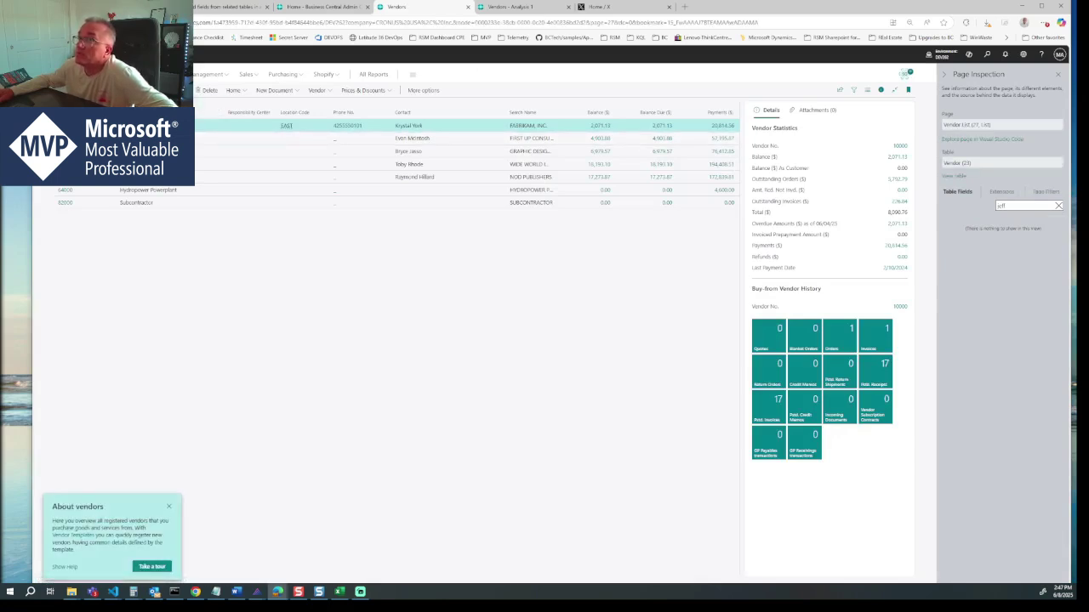
pyautogui.click(146, 90)
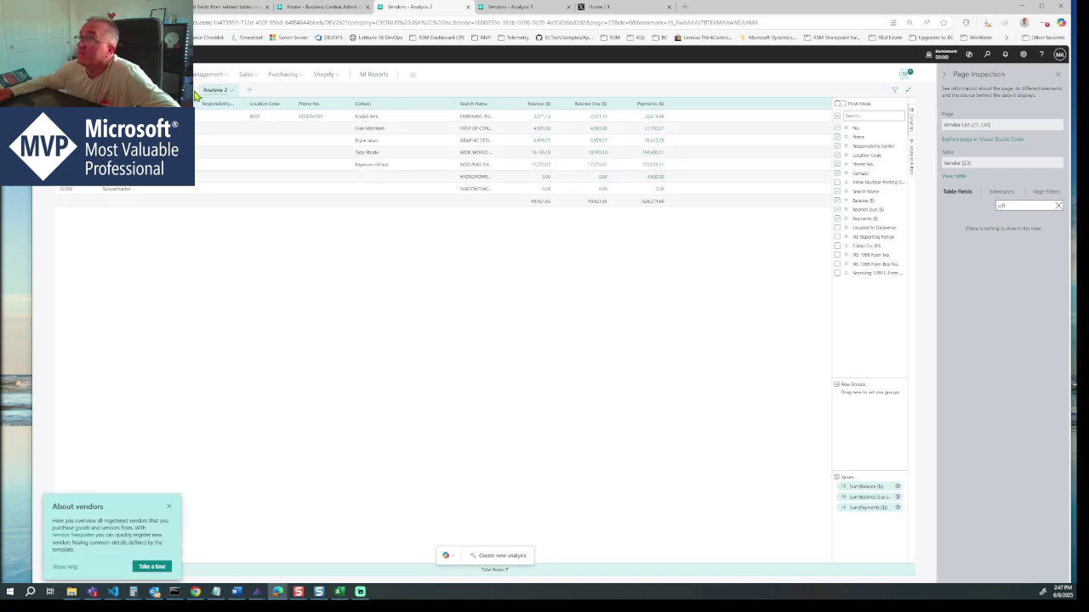
# Add the Contact field from the related Location table as a column in Analysis 2, accepting the related-field limitations.
pyautogui.click(230, 90)
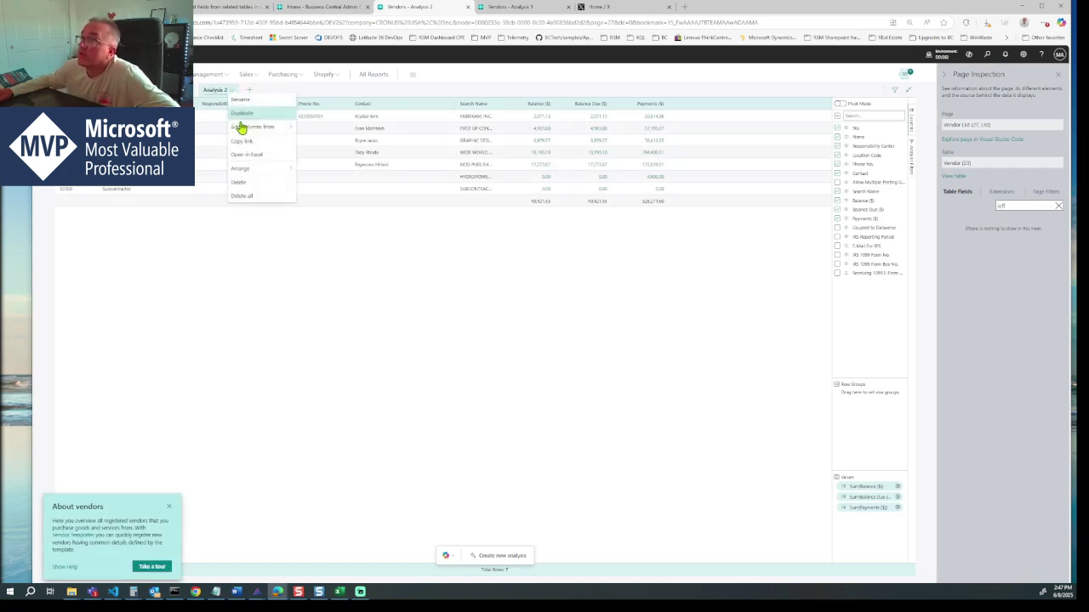
pyautogui.moveTo(255, 127)
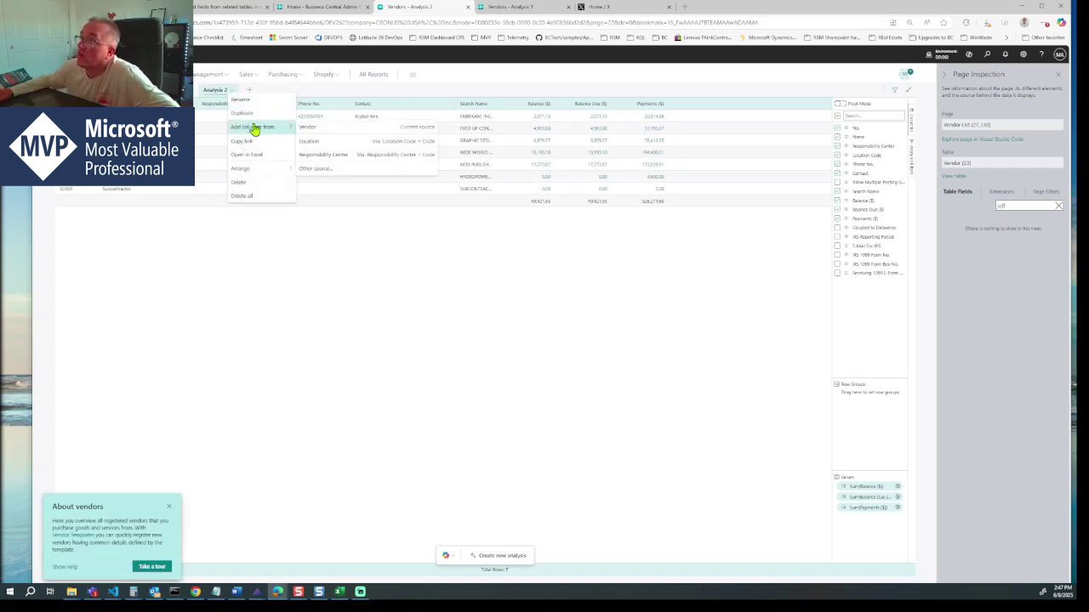
pyautogui.click(332, 143)
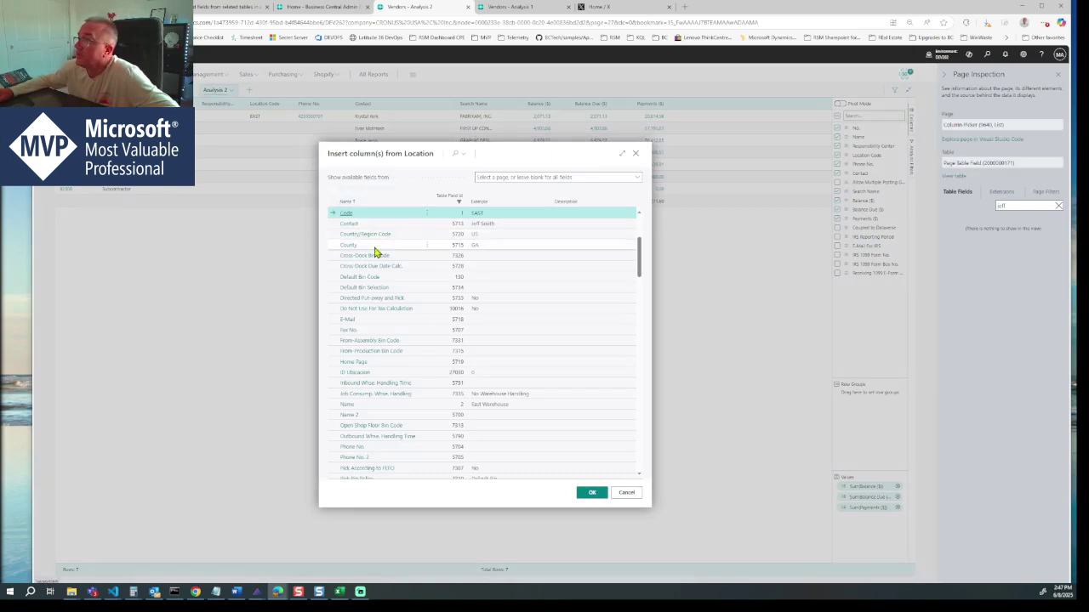
pyautogui.click(413, 224)
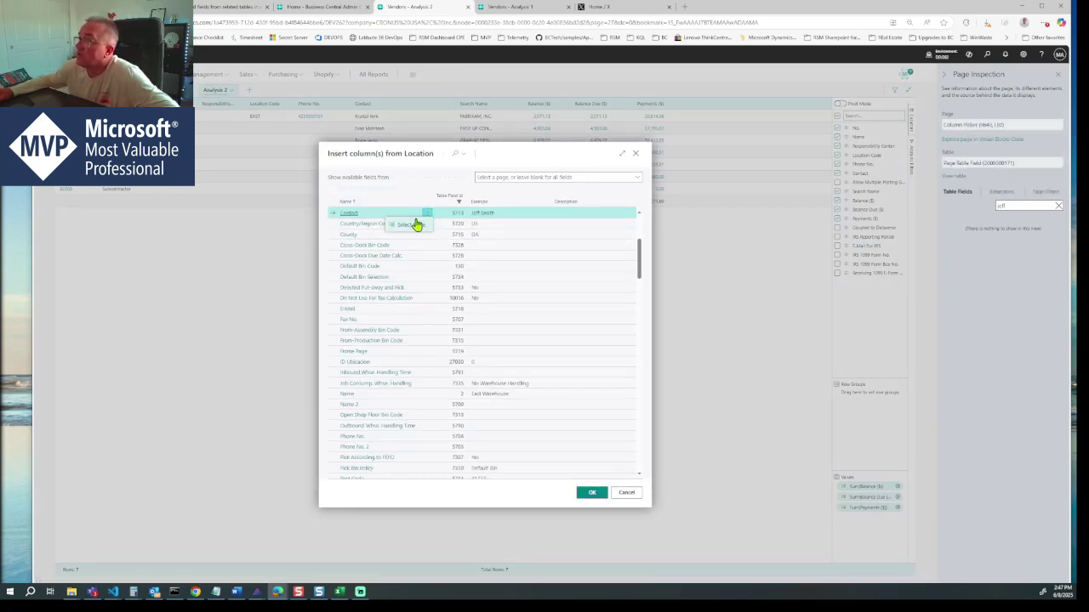
pyautogui.click(416, 224)
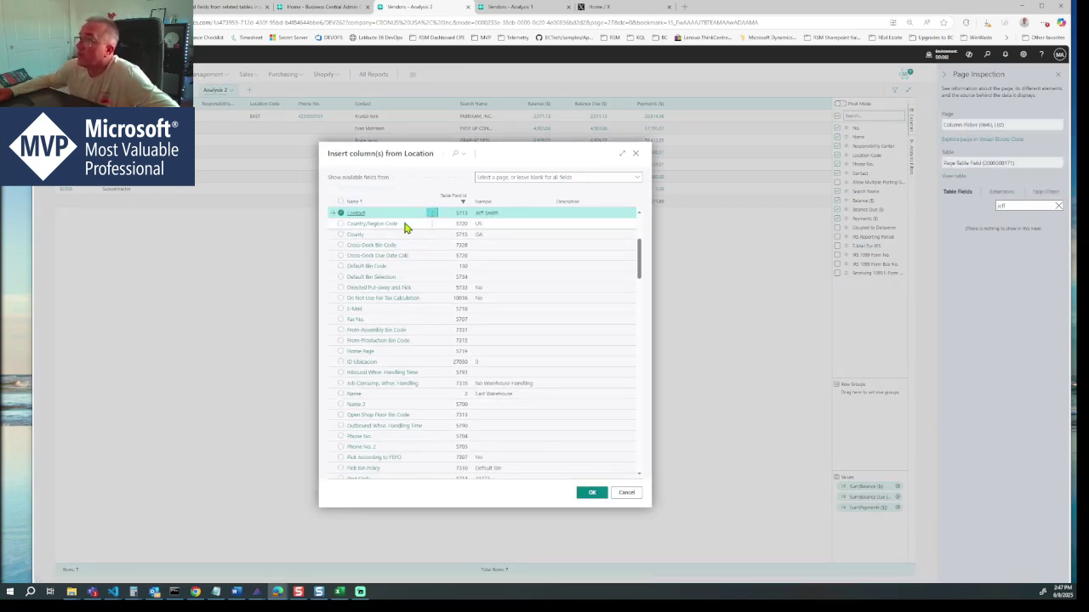
pyautogui.click(590, 495)
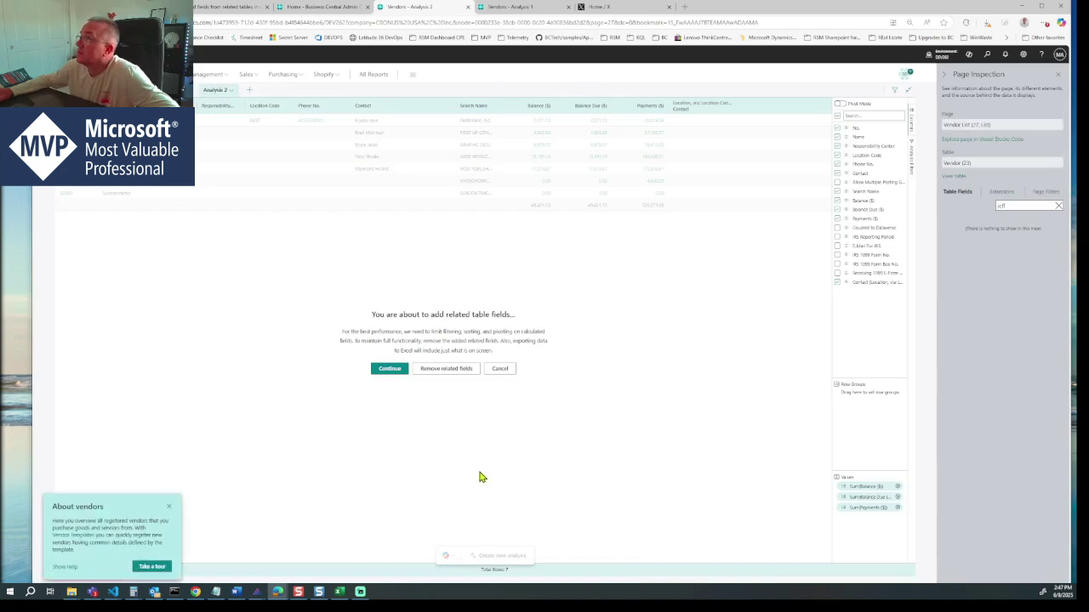
pyautogui.click(389, 369)
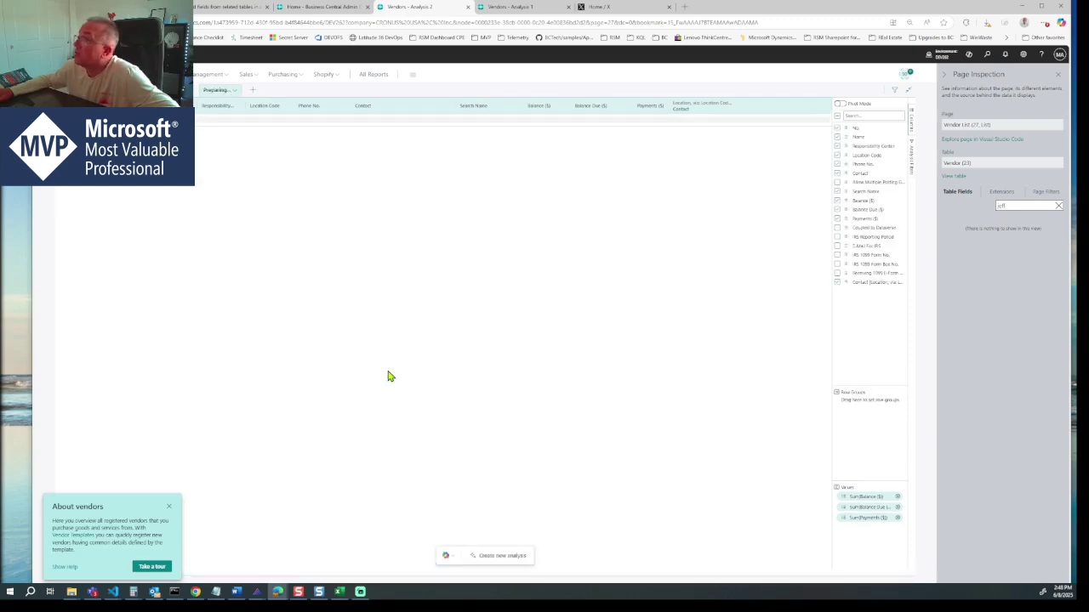
pyautogui.click(711, 122)
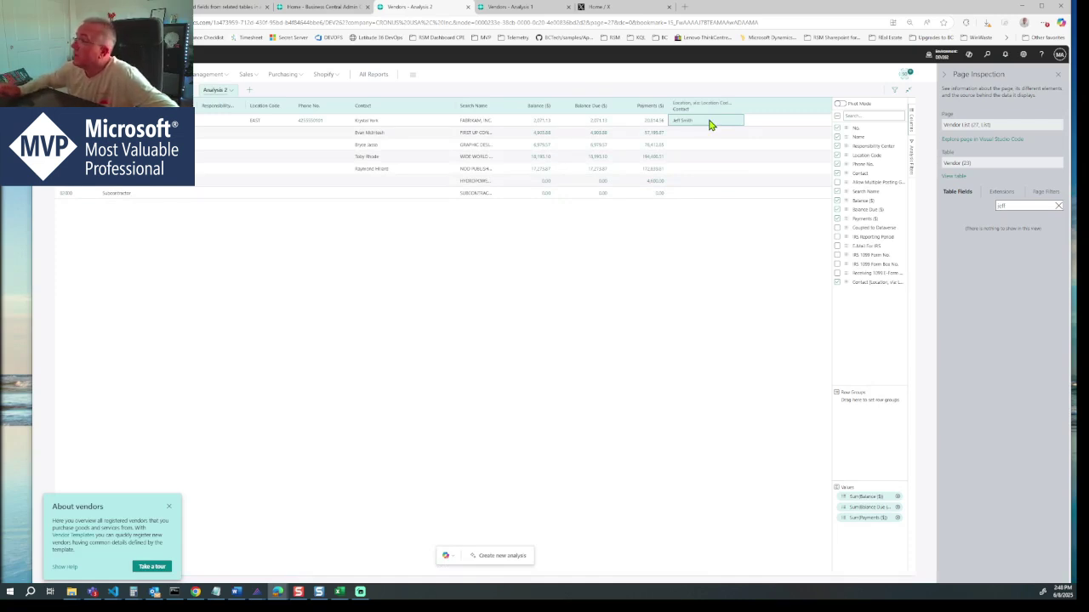
# Try grouping the vendor rows by the related Location Contact field, and remove that row grouping.
pyautogui.rightClick(861, 284)
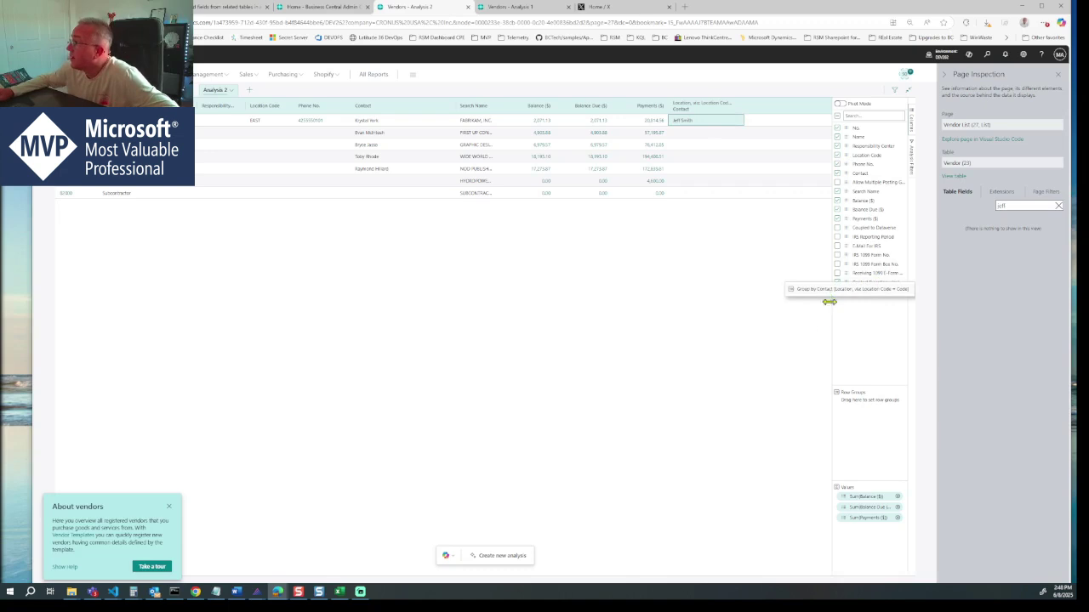
pyautogui.click(820, 333)
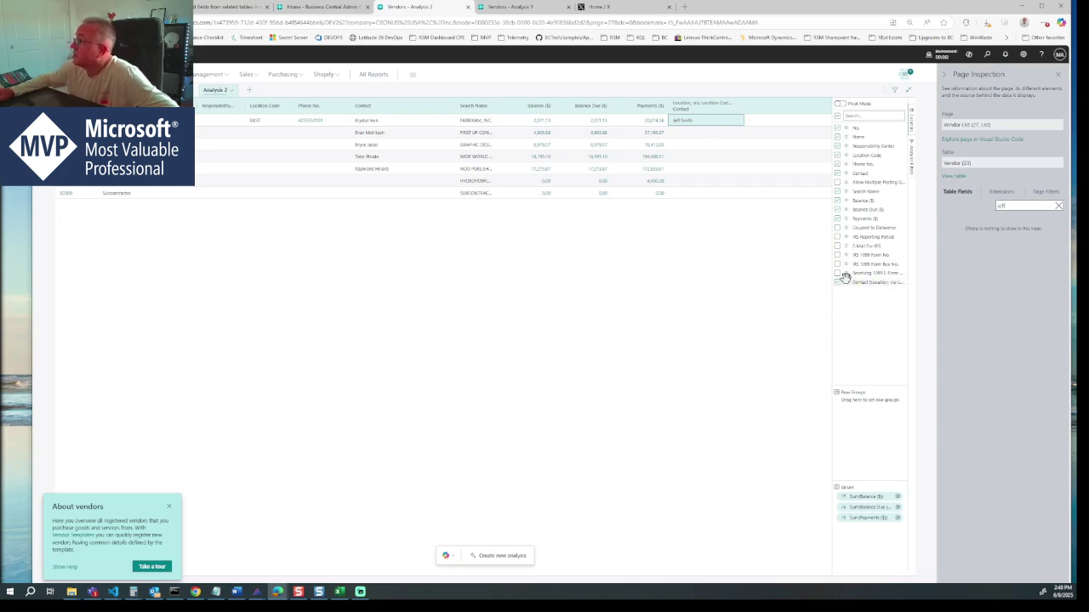
pyautogui.moveTo(845, 277); pyautogui.dragTo(870, 403)
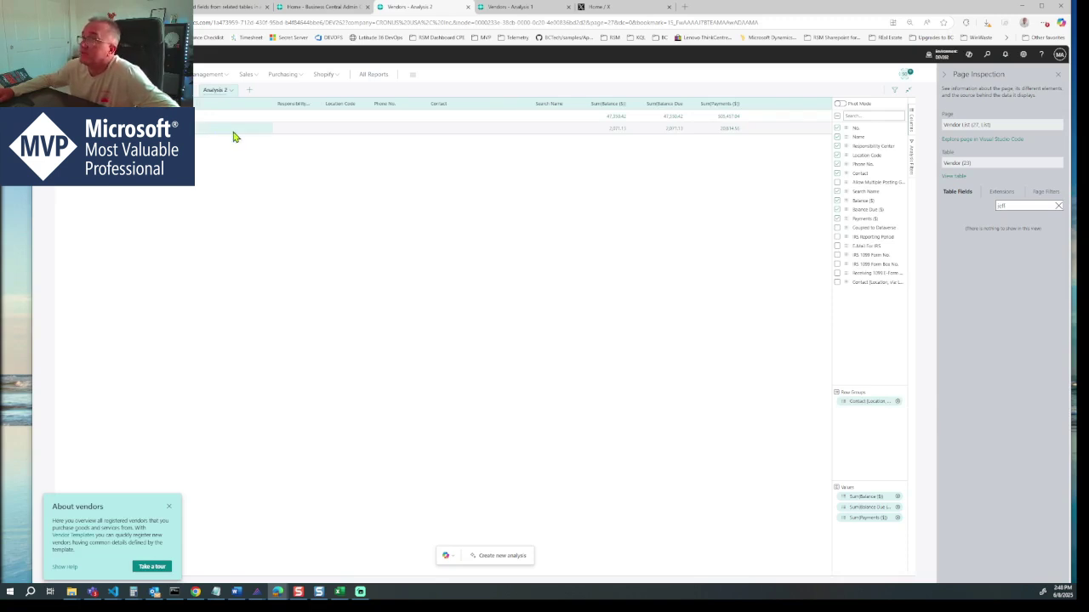
pyautogui.click(900, 402)
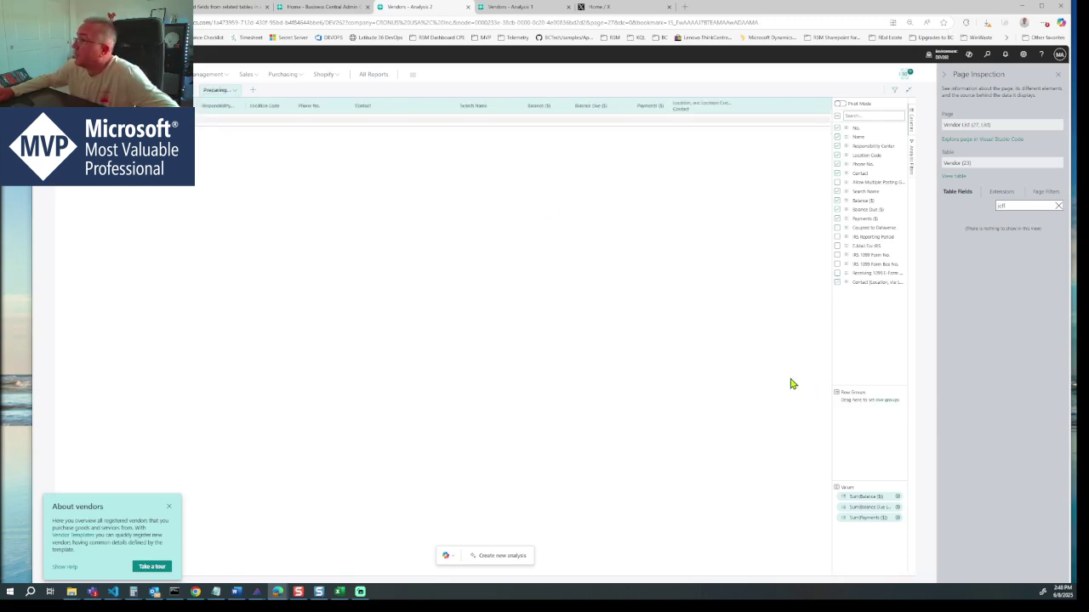